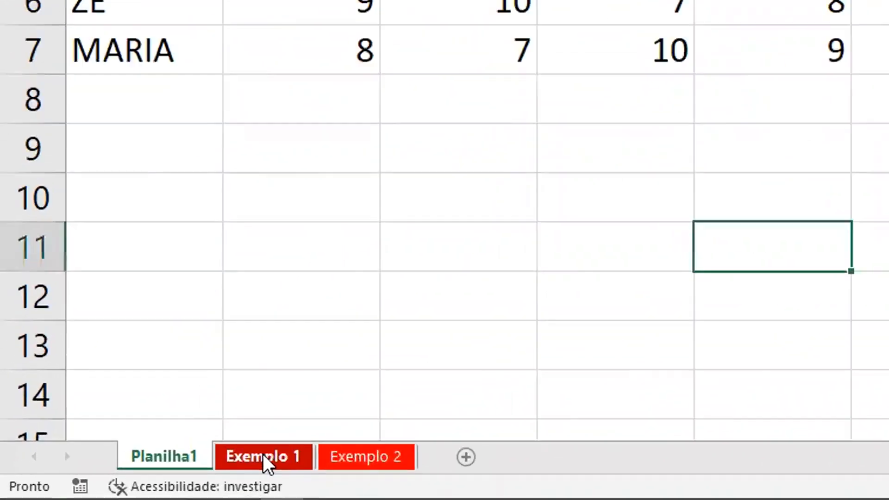
Examine the formatted grades table on the Exemplo 1 sheet and return to Planilha1
{"action": "left_click", "coordinate": [265, 456]}
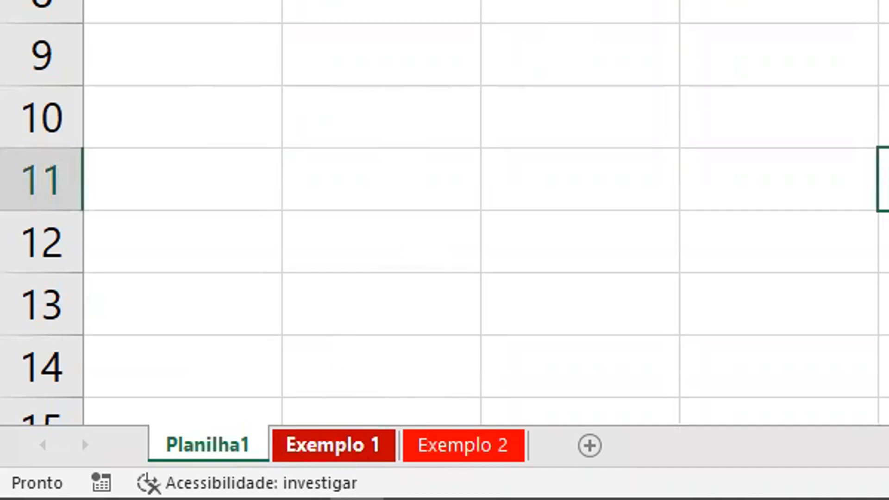
{"action": "left_click", "coordinate": [352, 453]}
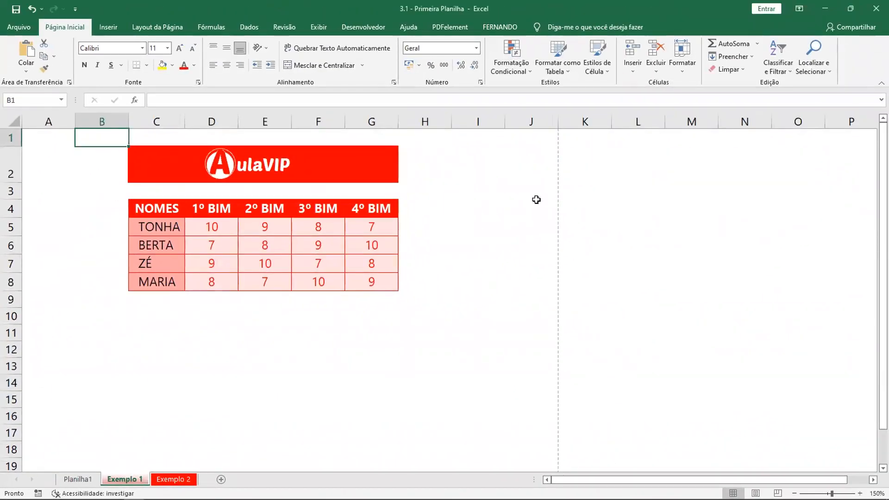
{"action": "left_click", "coordinate": [818, 48]}
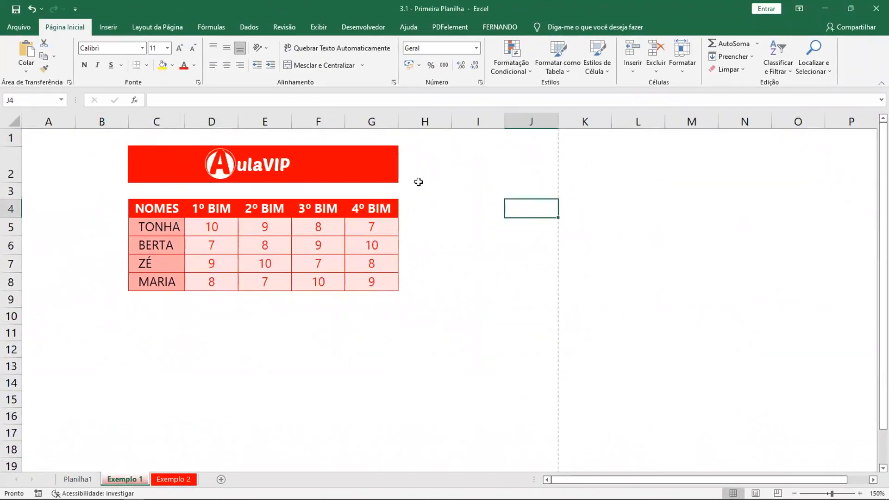
{"action": "scroll", "coordinate": [504, 238], "scroll_direction": "down", "scroll_amount": 12}
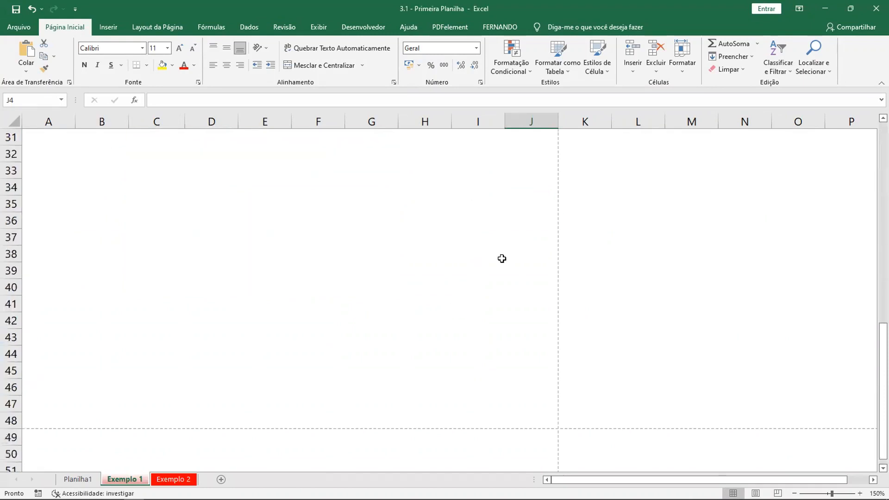
{"action": "scroll", "coordinate": [502, 259], "scroll_direction": "up", "scroll_amount": 4}
{"action": "scroll", "coordinate": [502, 259], "scroll_direction": "up", "scroll_amount": 8}
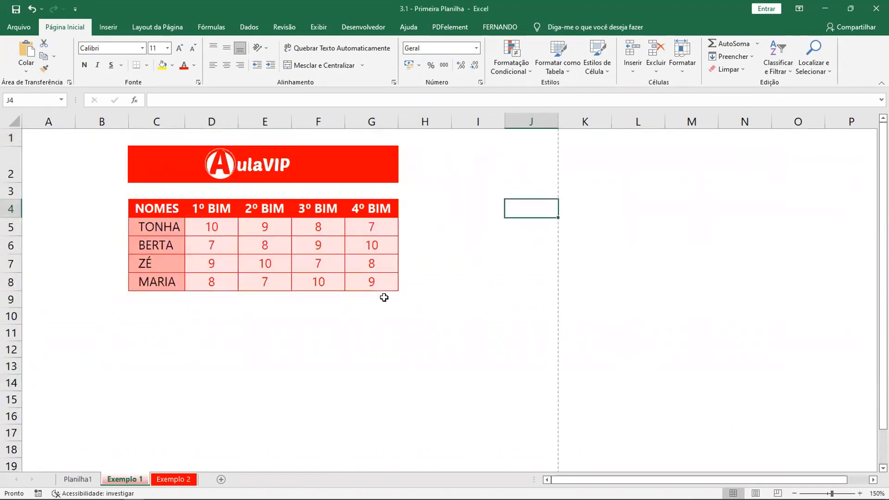
{"action": "left_click", "coordinate": [78, 479]}
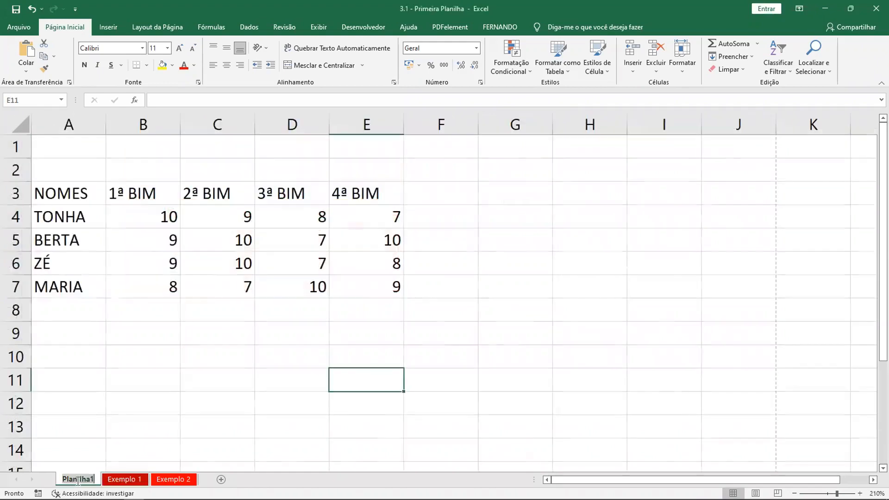
{"action": "left_click", "coordinate": [123, 165]}
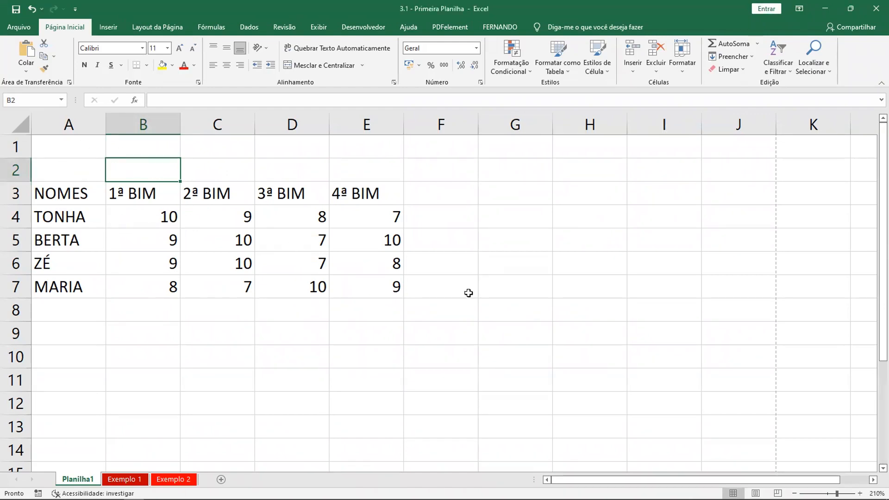
Insert three blank columns before column A to shift the grades table so it starts in column D
{"action": "left_click_drag", "start_coordinate": [526, 197], "coordinate": [695, 312]}
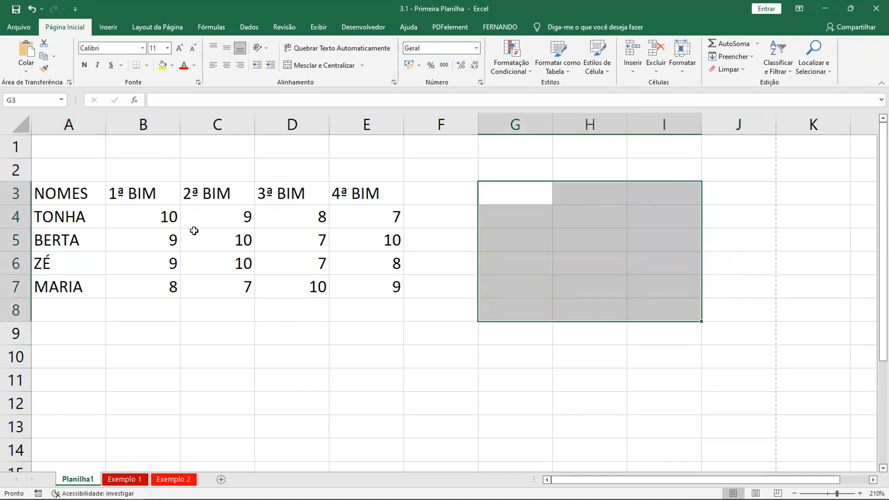
{"action": "left_click", "coordinate": [56, 124]}
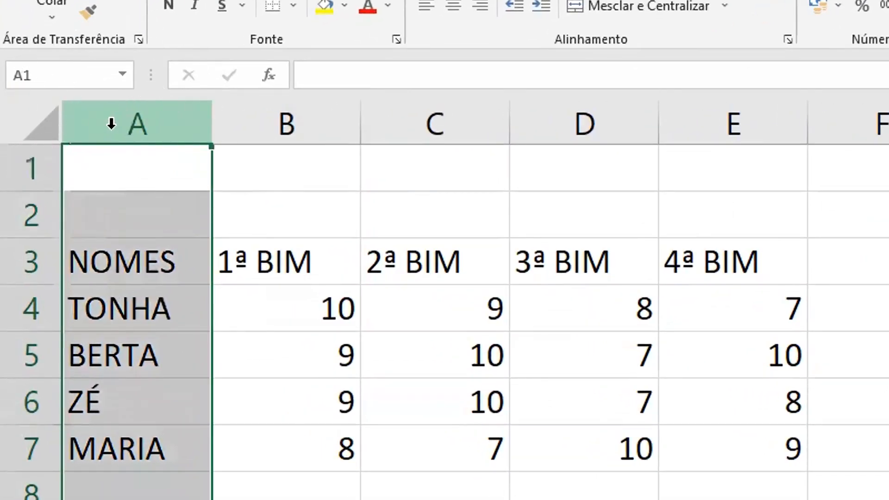
{"action": "right_click", "coordinate": [112, 124]}
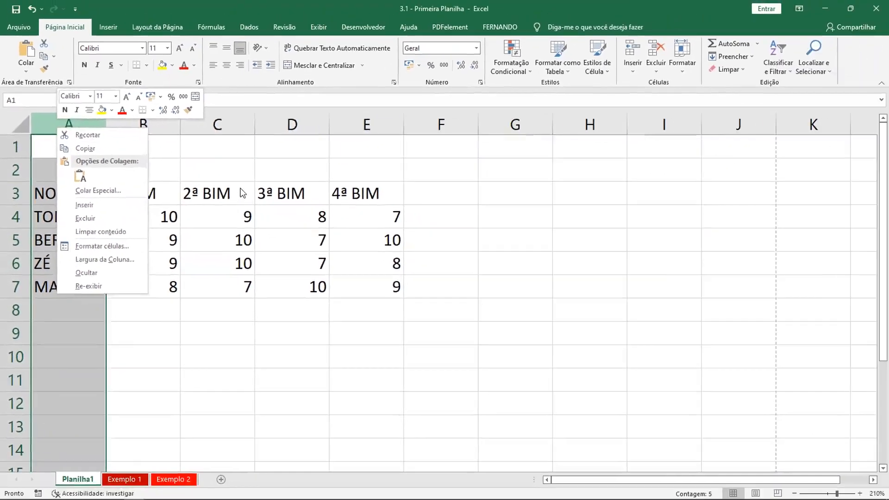
{"action": "left_click", "coordinate": [484, 260]}
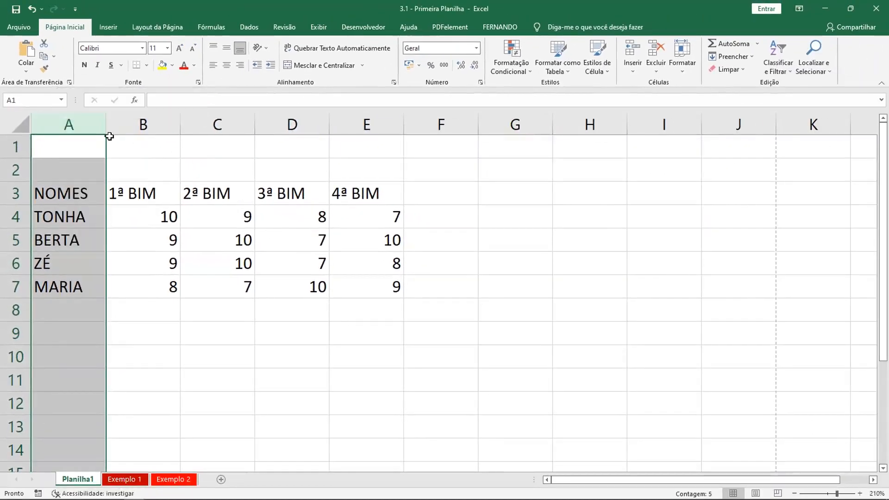
{"action": "right_click", "coordinate": [76, 120]}
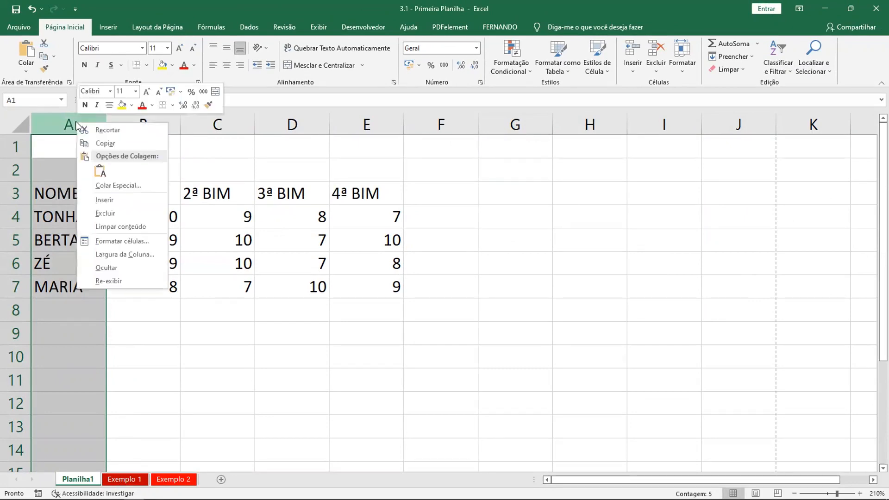
{"action": "left_click", "coordinate": [104, 200]}
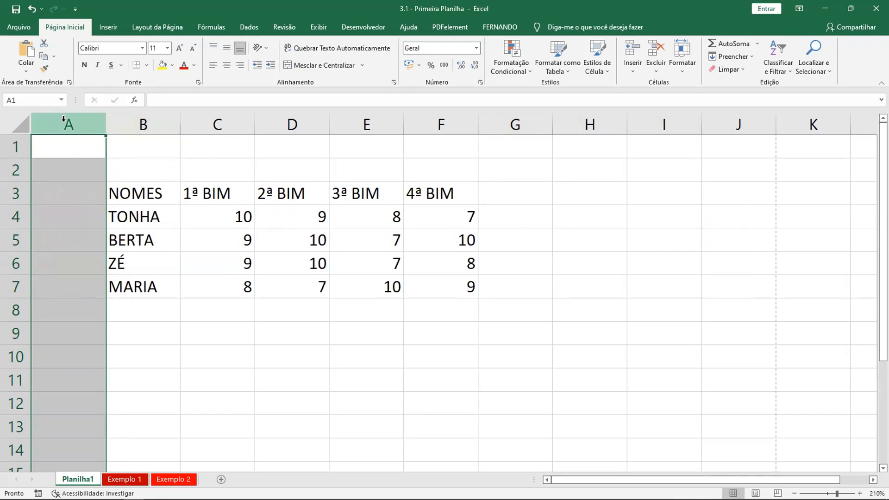
{"action": "right_click", "coordinate": [63, 119]}
{"action": "left_click", "coordinate": [90, 199]}
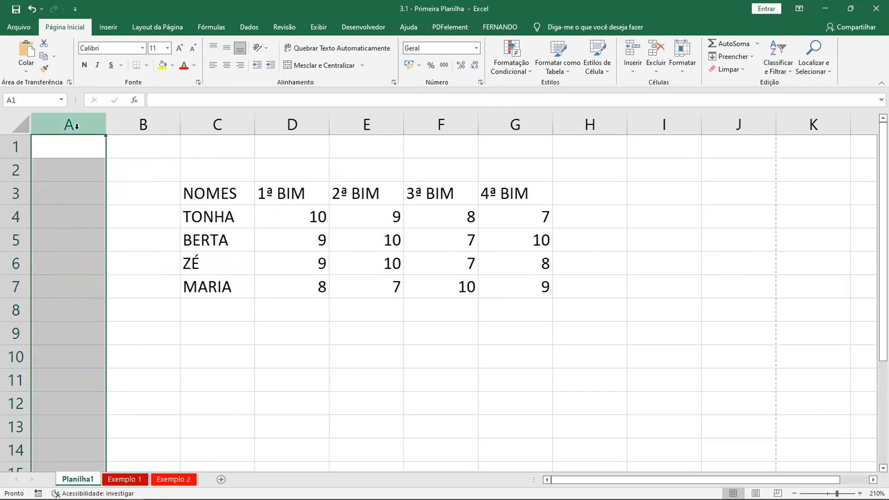
{"action": "right_click", "coordinate": [74, 123]}
{"action": "left_click", "coordinate": [114, 201]}
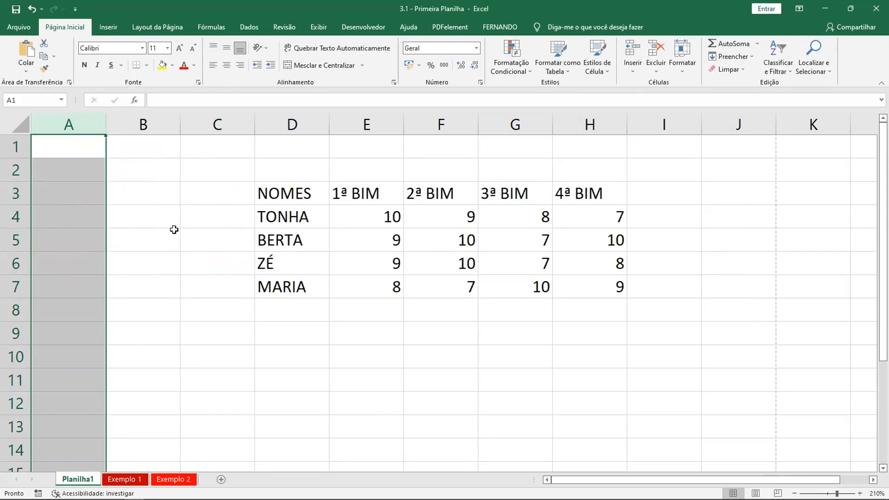
{"action": "left_click", "coordinate": [682, 245]}
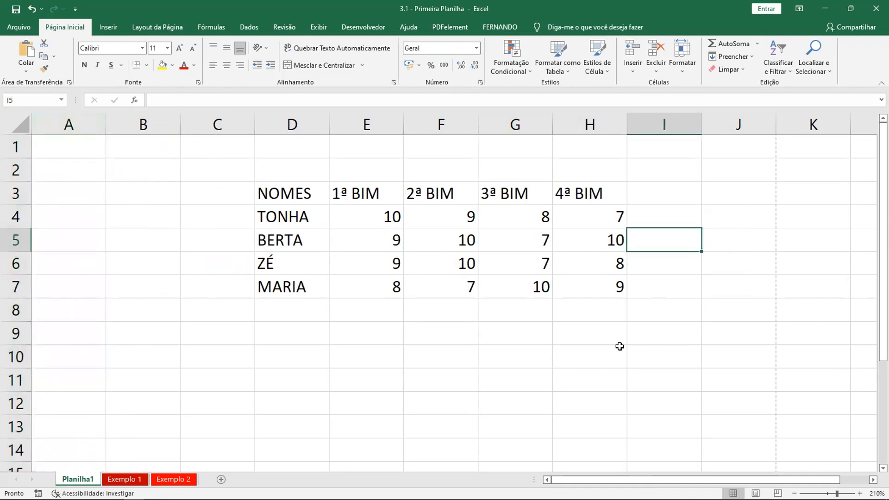
Narrow column A to about half its width, checking the table's placement on the page in the print preview
{"action": "key", "text": "ctrl+p"}
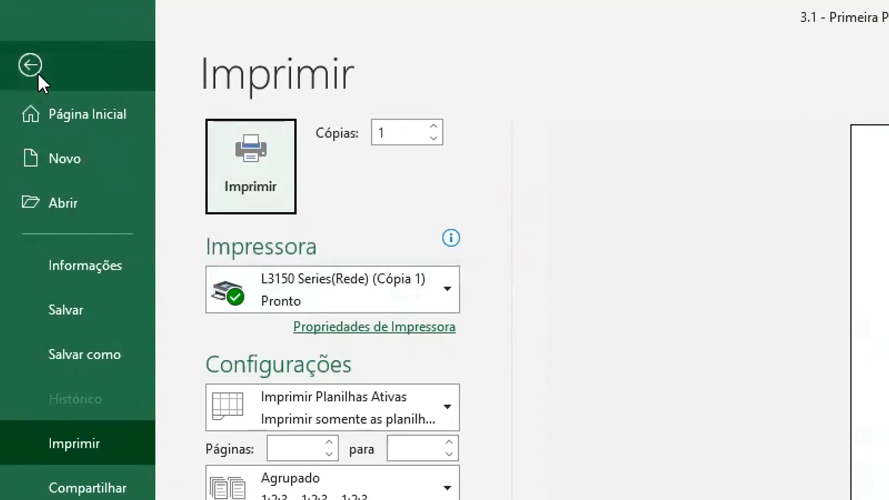
{"action": "left_click", "coordinate": [19, 35]}
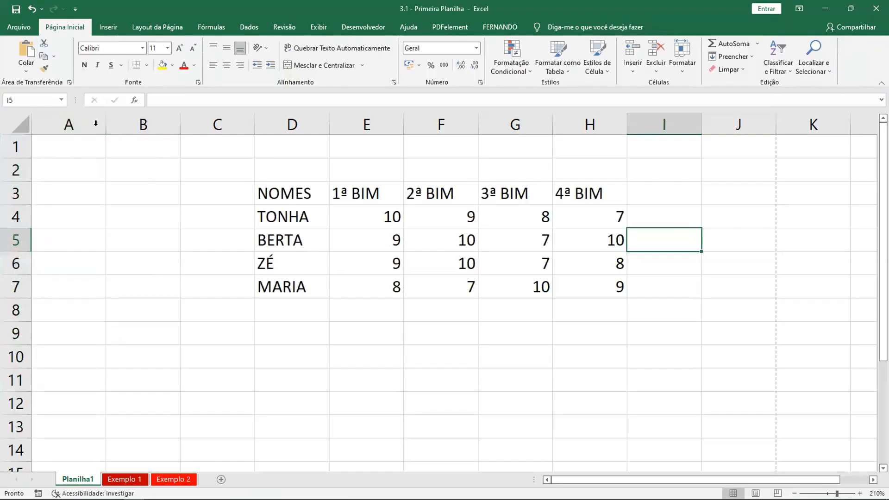
{"action": "left_click_drag", "start_coordinate": [101, 125], "coordinate": [67, 125]}
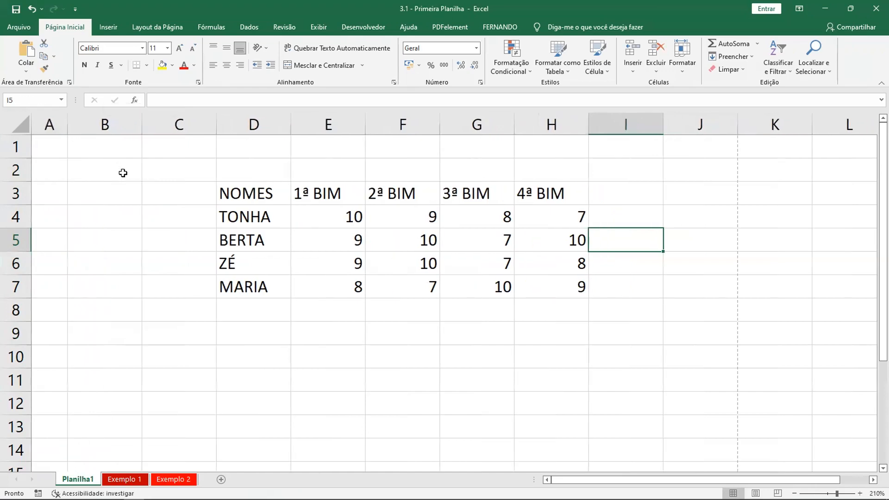
{"action": "key", "text": "ctrl+p"}
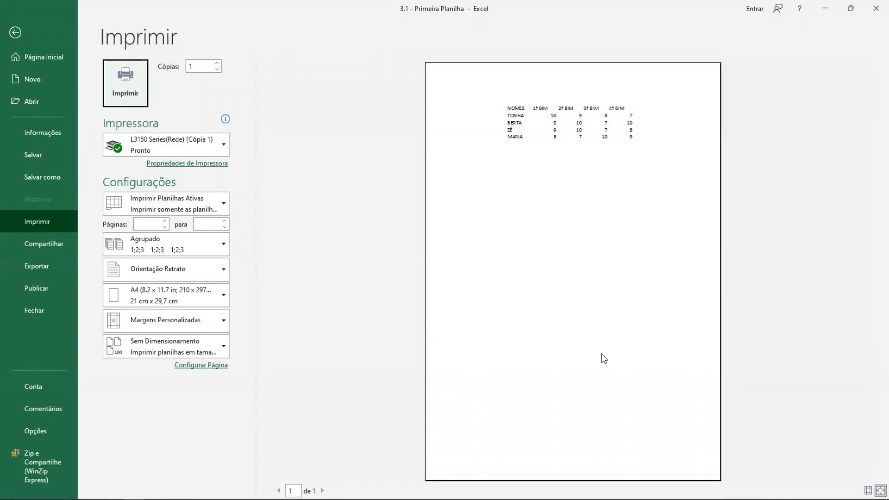
{"action": "key", "text": "Escape"}
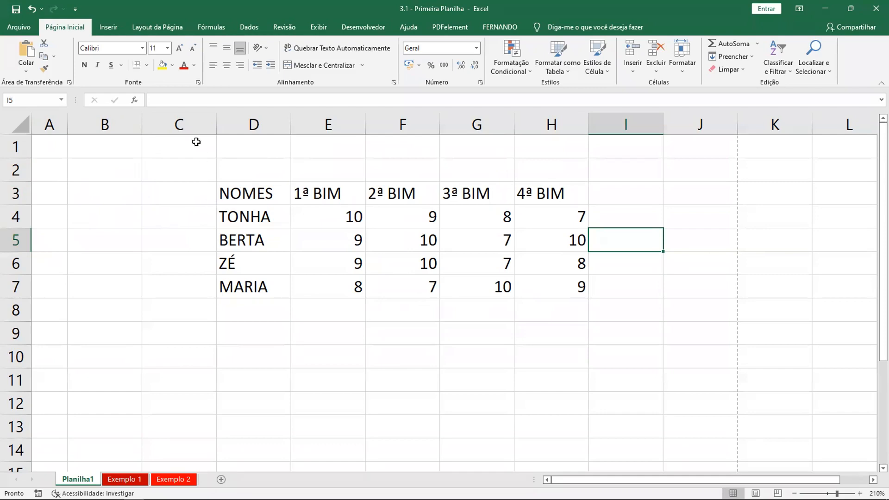
Try different widths for column C and undo the width changes
{"action": "left_click", "coordinate": [174, 126]}
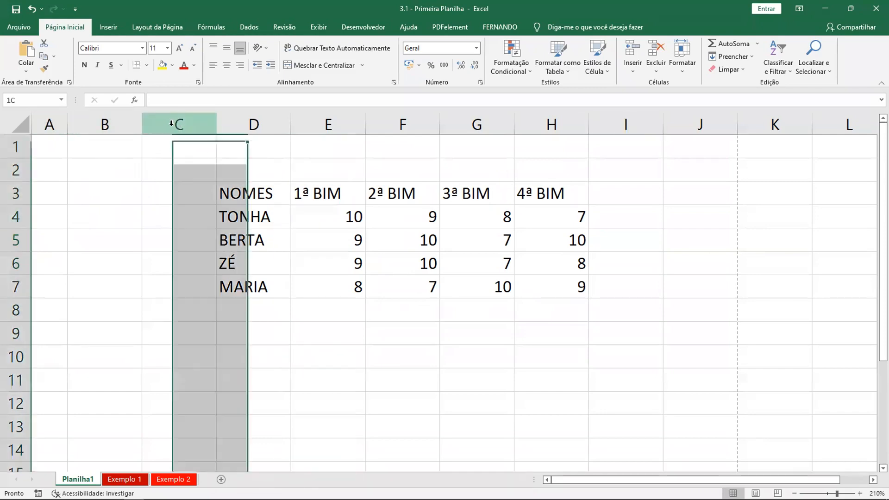
{"action": "left_click_drag", "start_coordinate": [215, 126], "coordinate": [367, 127]}
{"action": "left_click_drag", "start_coordinate": [230, 128], "coordinate": [201, 126]}
{"action": "key", "text": "ctrl+z"}
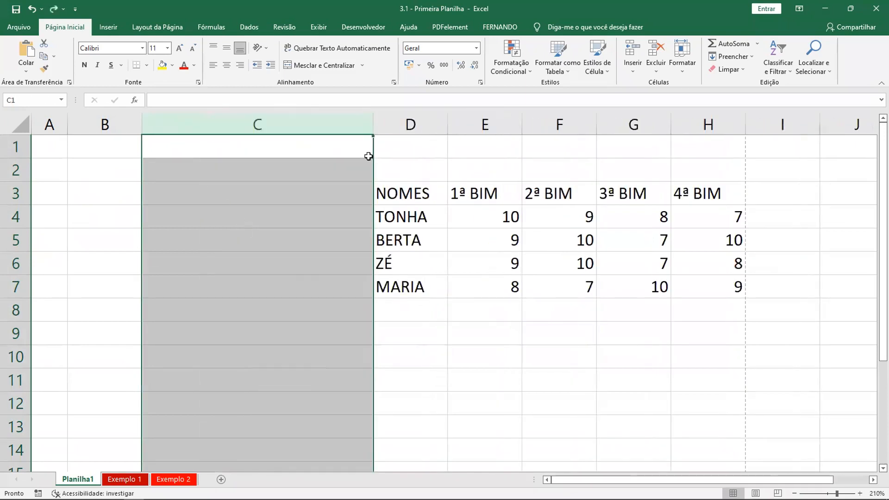
{"action": "key", "text": "ctrl+z"}
{"action": "left_click", "coordinate": [105, 124]}
{"action": "left_click", "coordinate": [169, 124]}
{"action": "left_click", "coordinate": [175, 191]}
{"action": "left_click", "coordinate": [654, 266]}
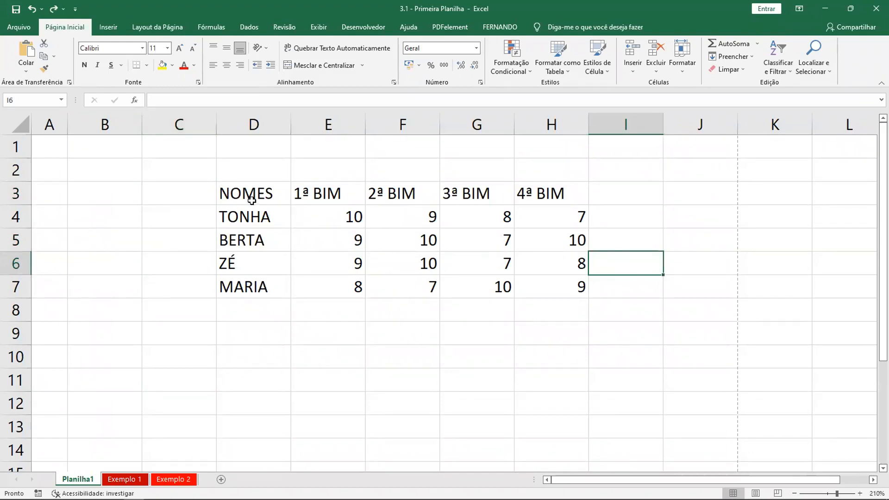
Center the contents of the whole grades table horizontally, cells D3:H7
{"action": "left_click_drag", "start_coordinate": [235, 190], "coordinate": [560, 290]}
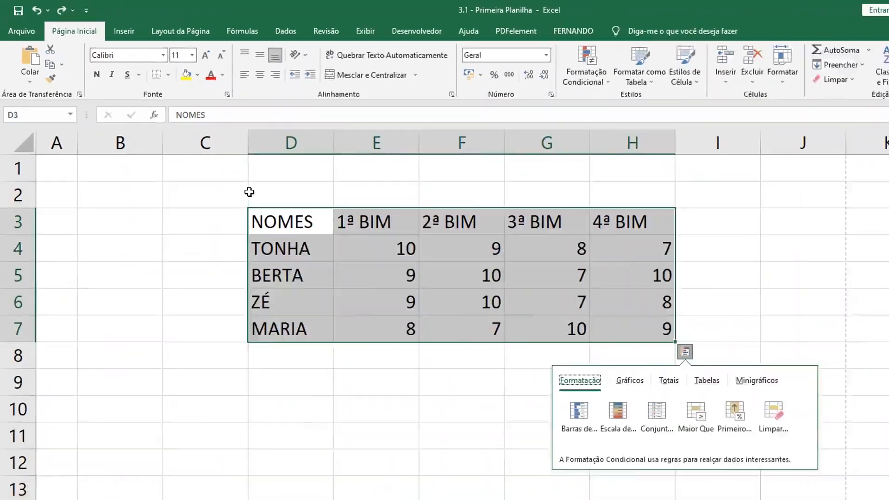
{"action": "left_click", "coordinate": [454, 350]}
{"action": "left_click_drag", "start_coordinate": [230, 190], "coordinate": [557, 282]}
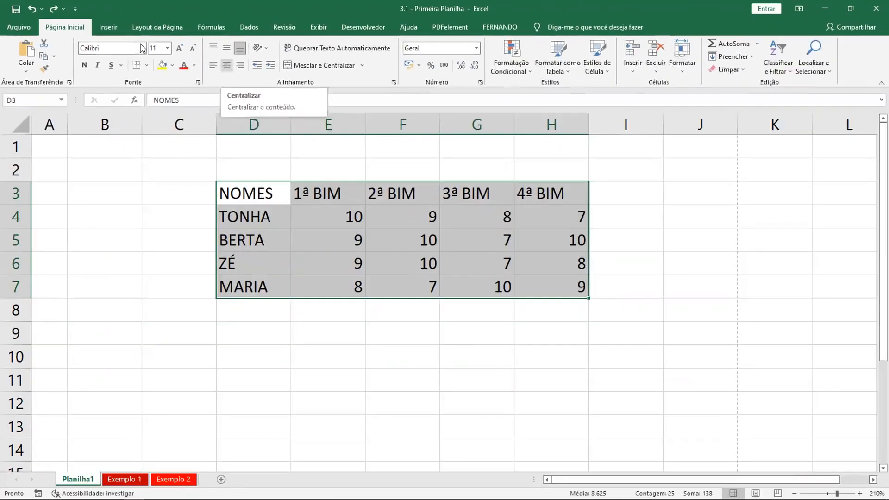
{"action": "left_click", "coordinate": [453, 130]}
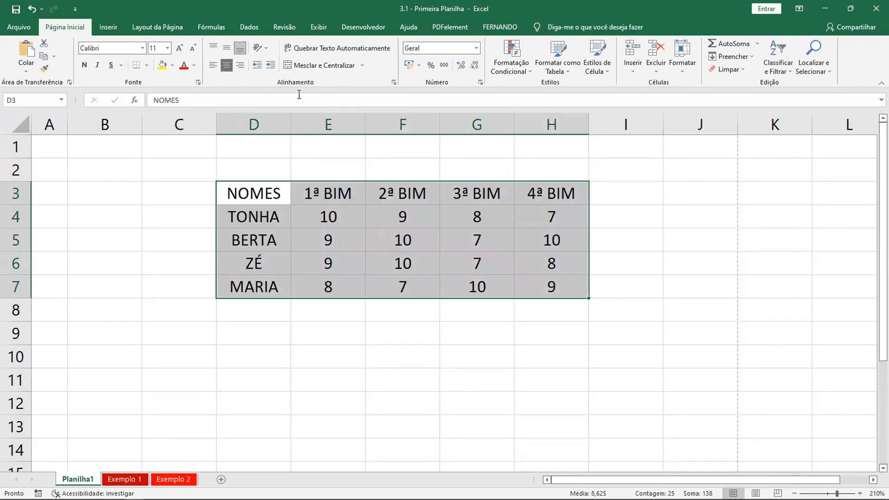
{"action": "left_click", "coordinate": [301, 222]}
Make the header row D3:H3 bold and set its font to Arial
{"action": "left_click", "coordinate": [250, 194]}
{"action": "left_click_drag", "start_coordinate": [351, 193], "coordinate": [540, 195]}
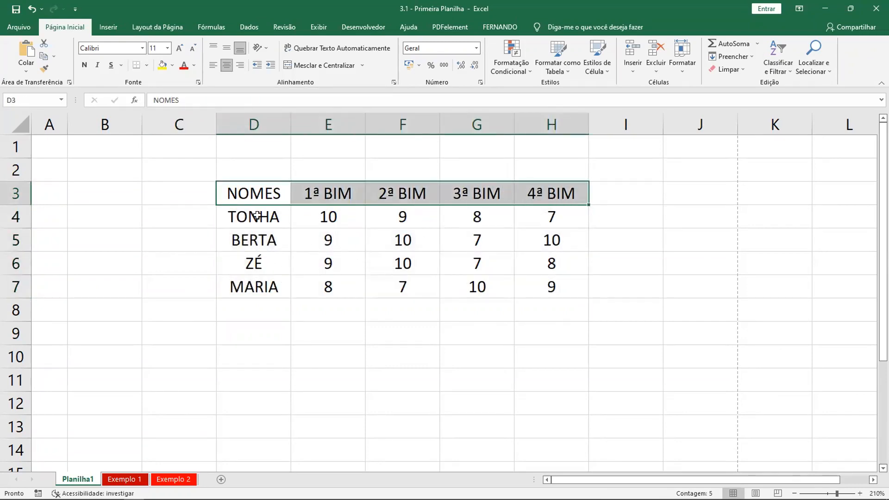
{"action": "left_click", "coordinate": [85, 68]}
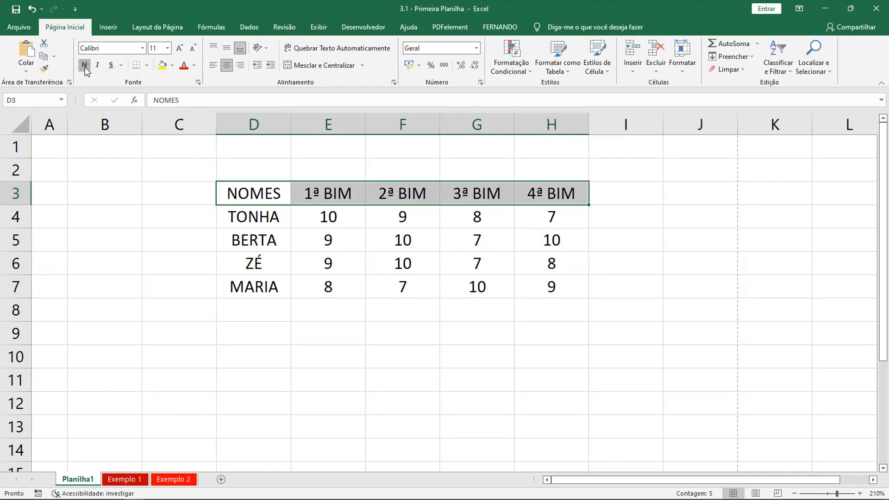
{"action": "left_click", "coordinate": [143, 50]}
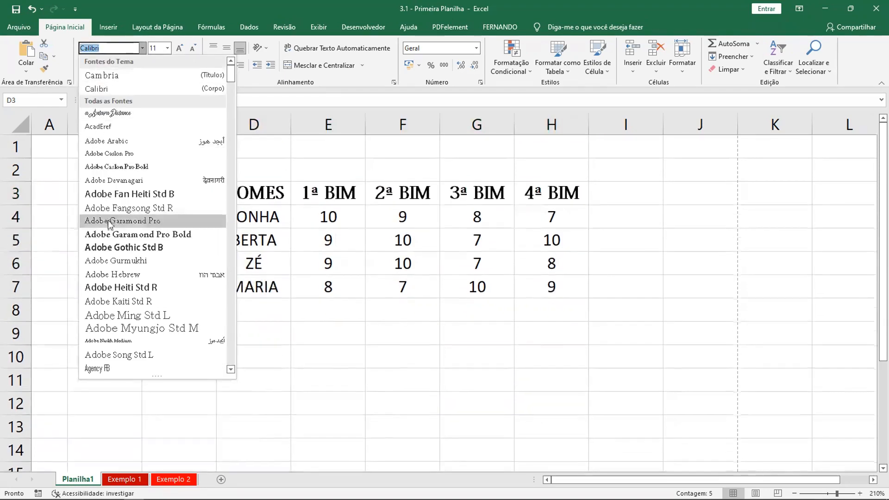
{"action": "type", "text": "Arial"}
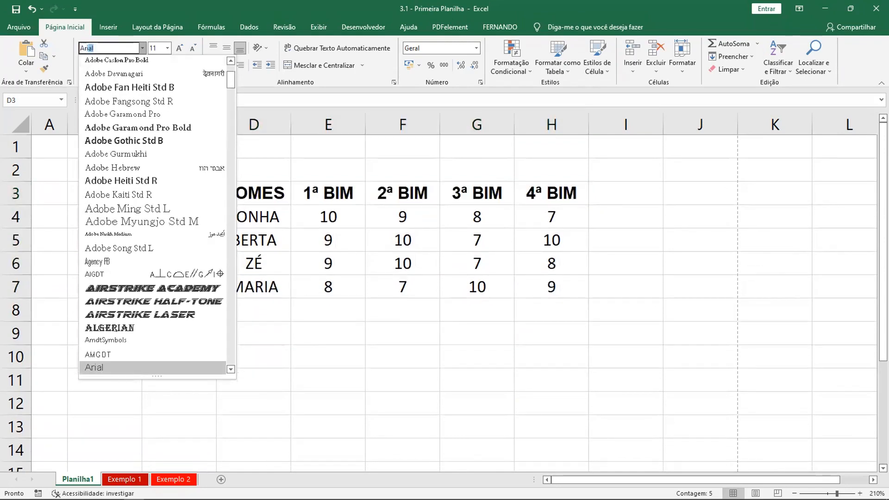
{"action": "left_click", "coordinate": [96, 370]}
Make the student names in D4:D7 bold and set their font to Arial
{"action": "left_click_drag", "start_coordinate": [253, 217], "coordinate": [253, 285]}
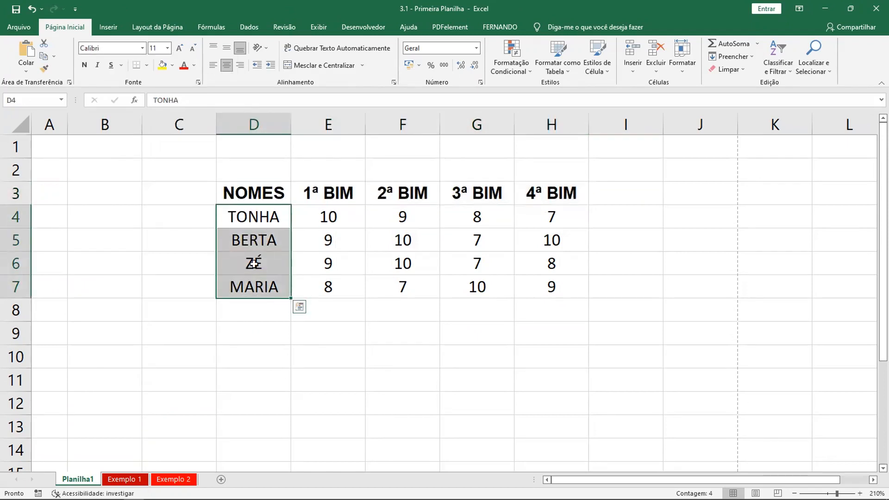
{"action": "left_click", "coordinate": [85, 65]}
{"action": "left_click", "coordinate": [142, 48]}
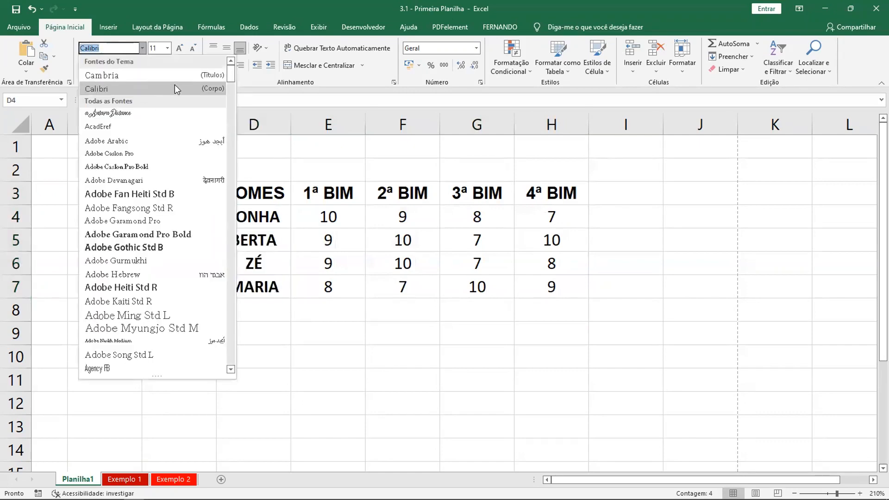
{"action": "scroll", "coordinate": [150, 208], "scroll_direction": "down", "scroll_amount": 1}
{"action": "scroll", "coordinate": [150, 207], "scroll_direction": "down", "scroll_amount": 2}
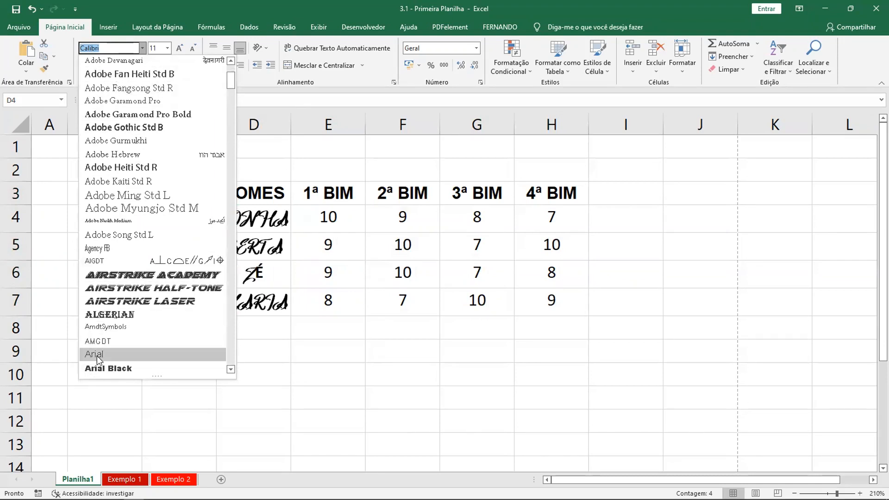
{"action": "mouse_move", "coordinate": [233, 82]}
{"action": "left_mouse_down"}
{"action": "mouse_move", "coordinate": [234, 72]}
{"action": "mouse_move", "coordinate": [235, 93]}
{"action": "left_mouse_up"}
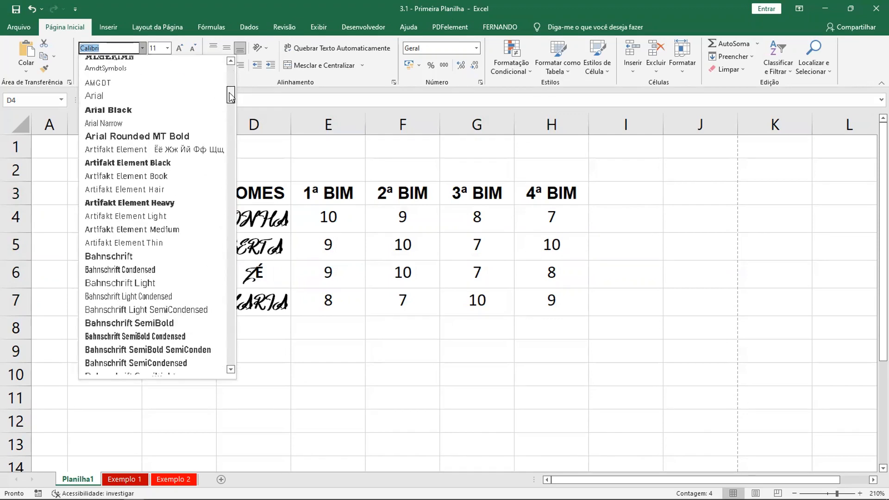
{"action": "left_click", "coordinate": [95, 97]}
{"action": "left_click", "coordinate": [624, 262]}
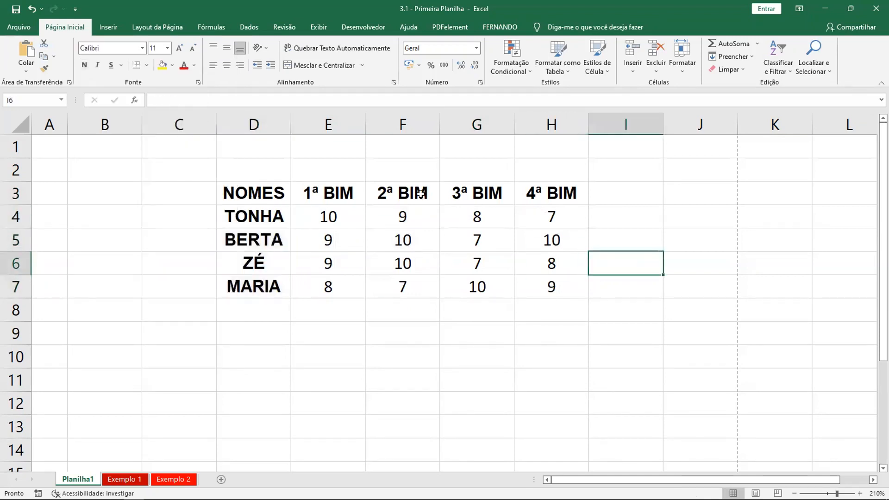
Fill the header row D3:H3 with standard red and set its text to white, using the Exemplo 1 sheet as reference
{"action": "left_click_drag", "start_coordinate": [335, 220], "coordinate": [548, 294]}
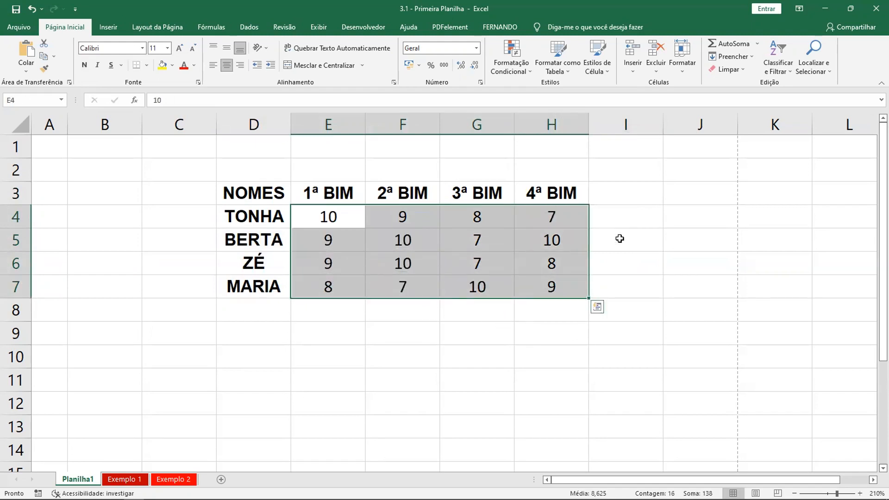
{"action": "left_click", "coordinate": [623, 221]}
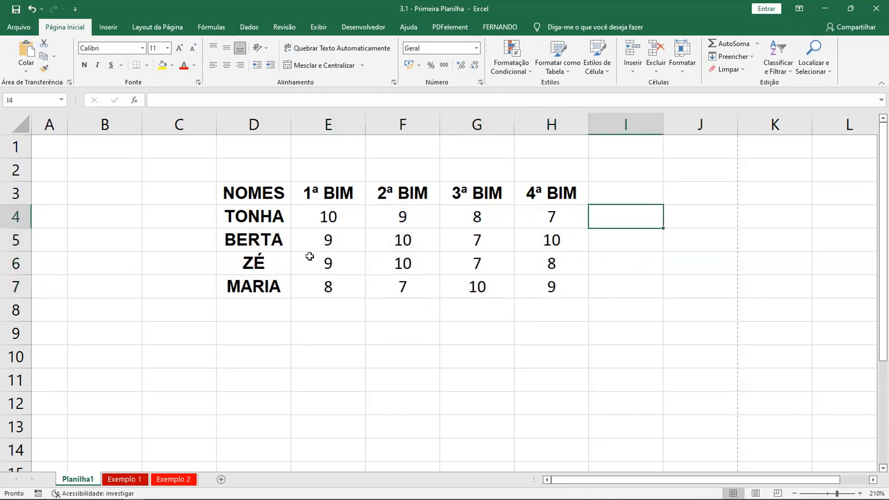
{"action": "left_click", "coordinate": [130, 478]}
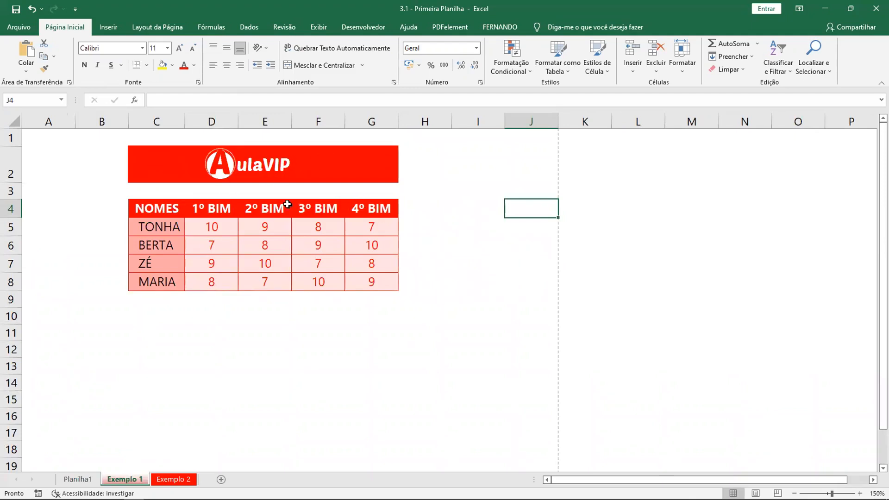
{"action": "left_click", "coordinate": [78, 480]}
{"action": "left_click_drag", "start_coordinate": [241, 192], "coordinate": [521, 192]}
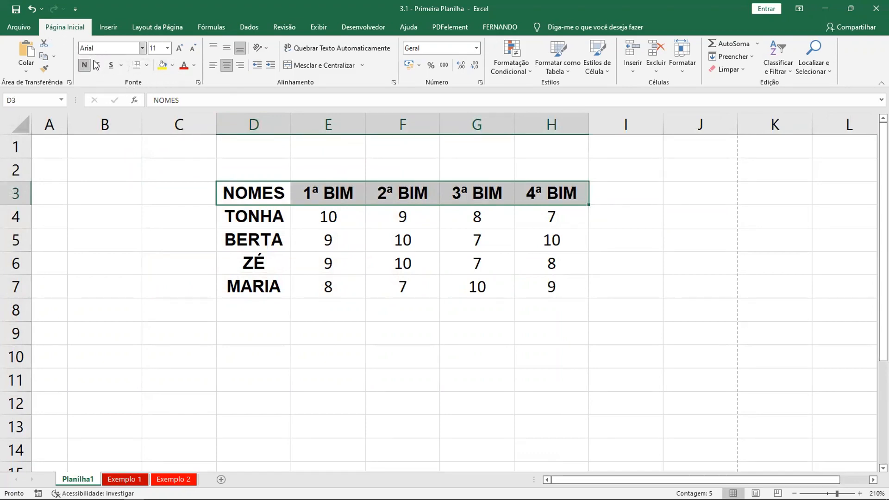
{"action": "left_click", "coordinate": [172, 69]}
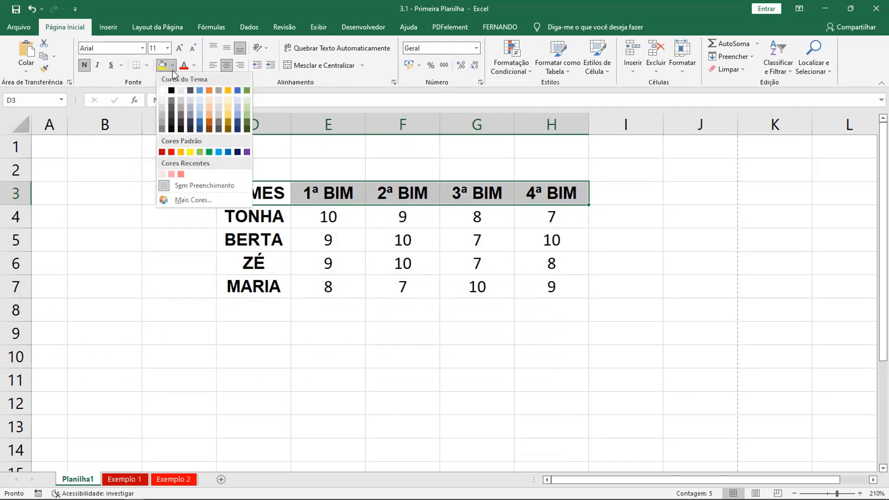
{"action": "left_click", "coordinate": [172, 152]}
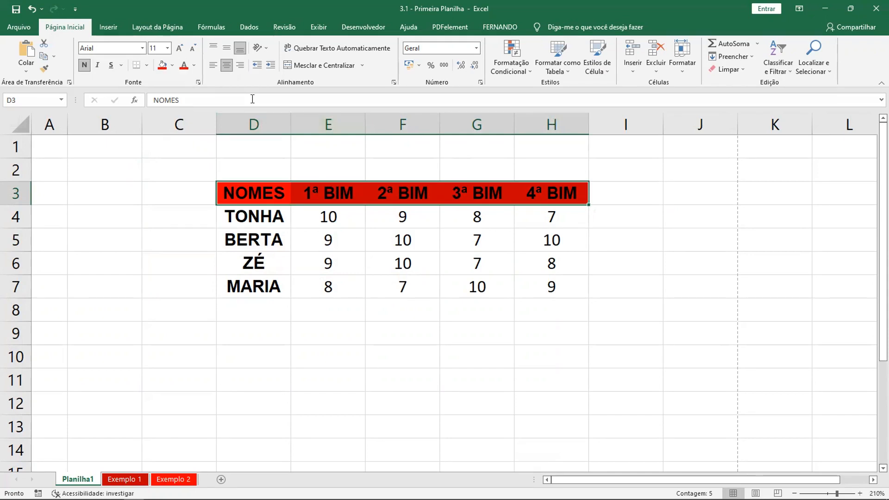
{"action": "left_click", "coordinate": [194, 65]}
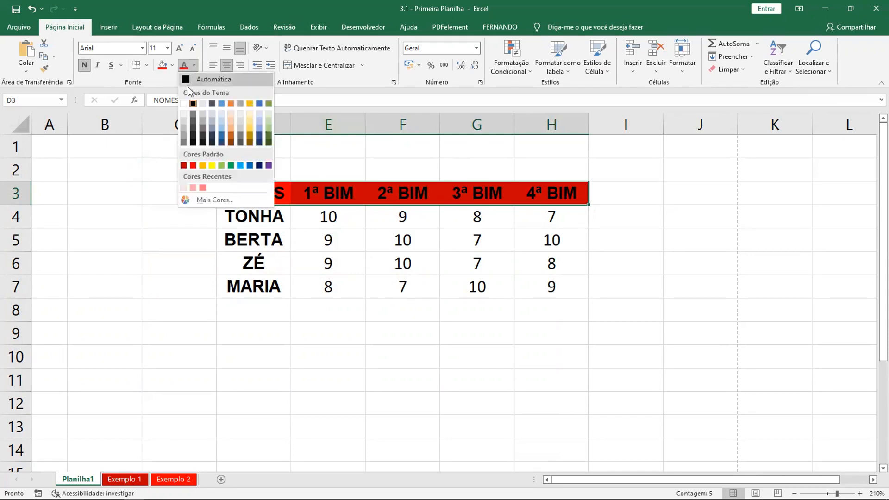
{"action": "left_click", "coordinate": [183, 103]}
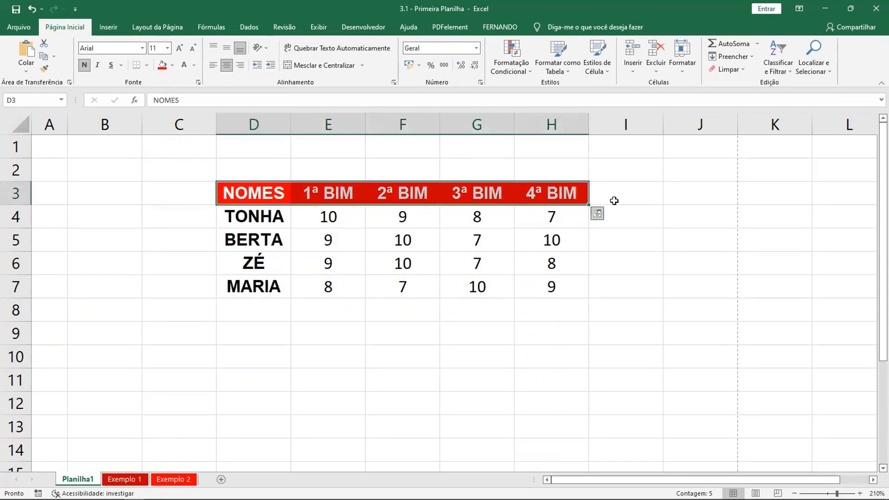
{"action": "left_click", "coordinate": [616, 200]}
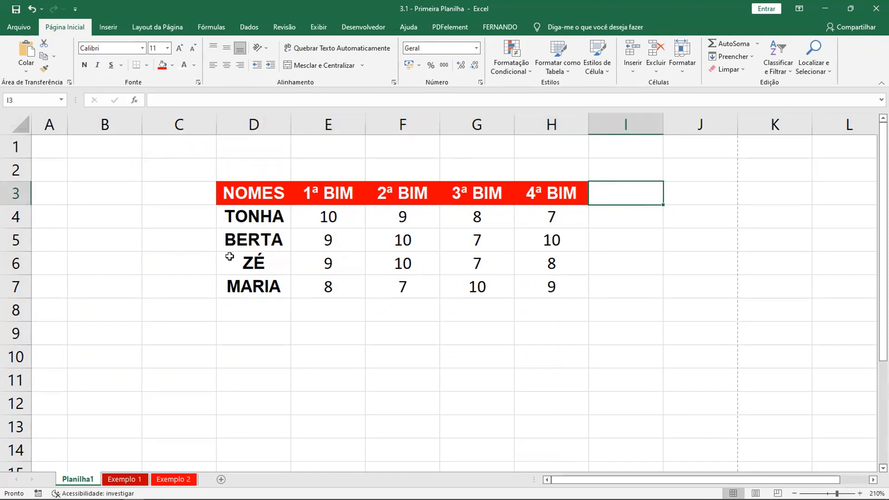
Check the table colors on the Exemplo 1 sheet and select the names D4:D7 on Planilha1
{"action": "left_click", "coordinate": [124, 480]}
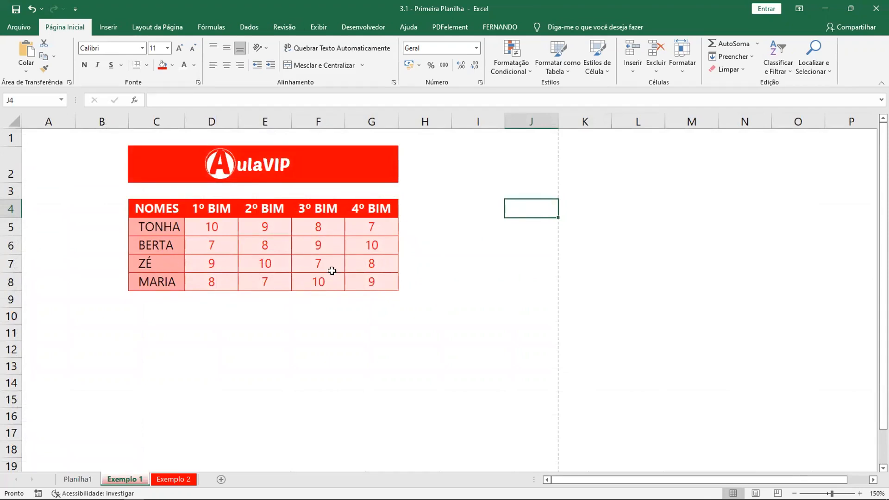
{"action": "left_click", "coordinate": [78, 479]}
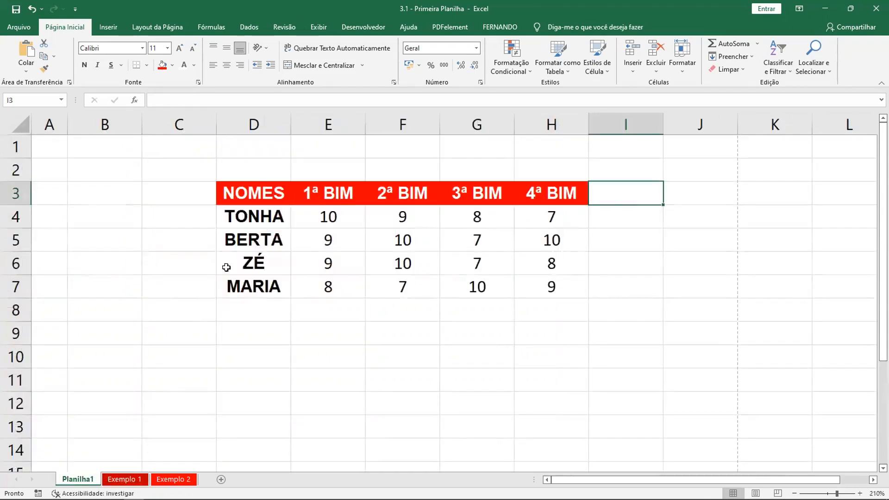
{"action": "left_click_drag", "start_coordinate": [243, 216], "coordinate": [240, 287]}
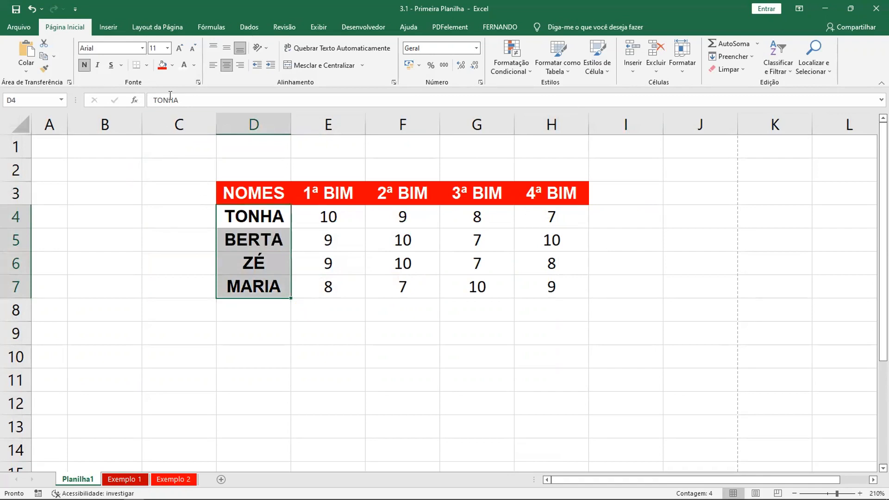
{"action": "left_click", "coordinate": [172, 65]}
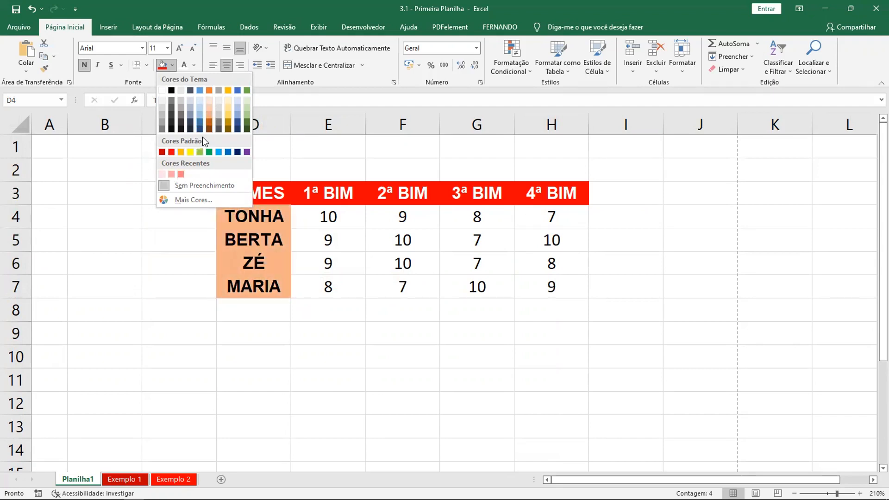
{"action": "left_click", "coordinate": [189, 200]}
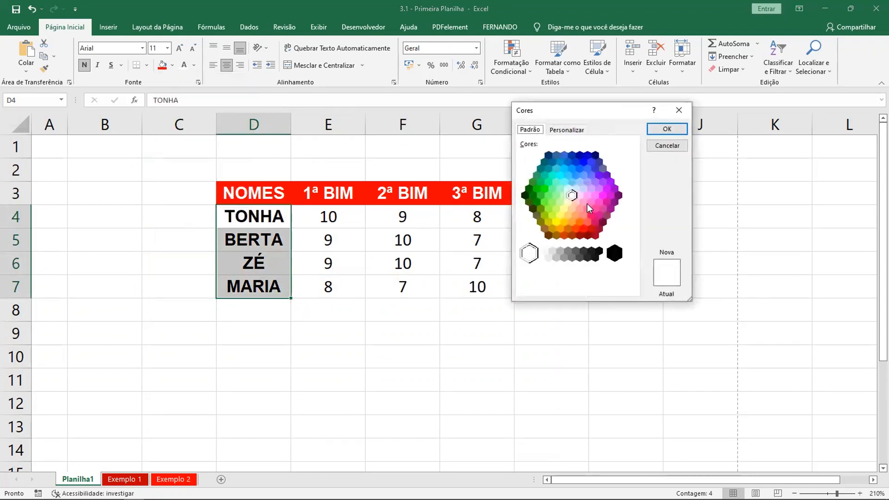
{"action": "left_click", "coordinate": [583, 202]}
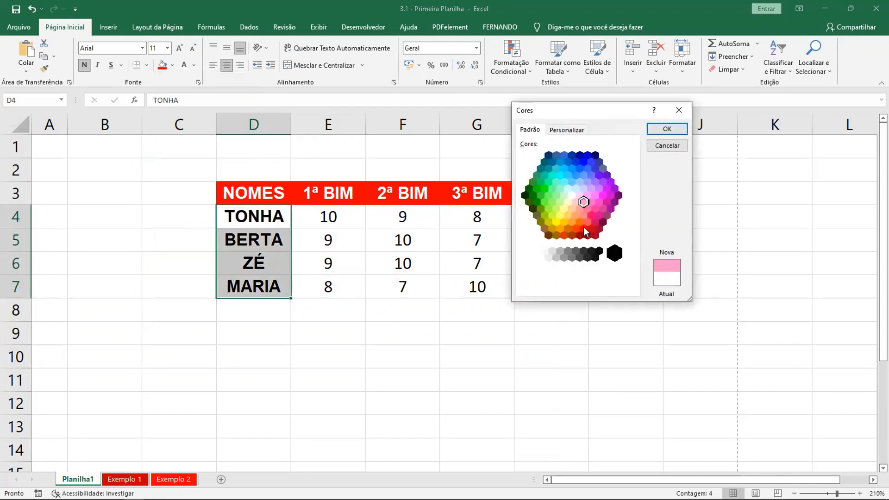
{"action": "left_click", "coordinate": [577, 227]}
{"action": "left_click", "coordinate": [587, 221]}
{"action": "left_click", "coordinate": [584, 214]}
{"action": "left_click", "coordinate": [581, 208]}
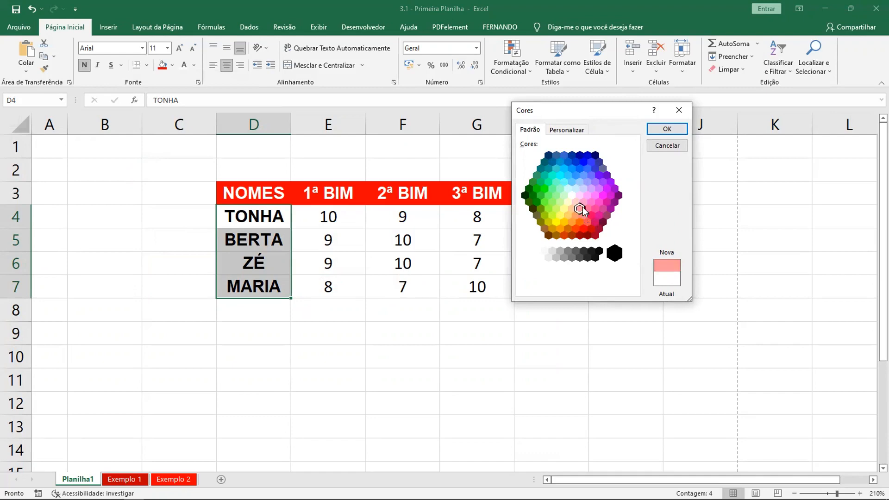
{"action": "left_click", "coordinate": [669, 146]}
Fill the name cells D4:D7 with the darkest pink among the recent colors
{"action": "left_click", "coordinate": [171, 66]}
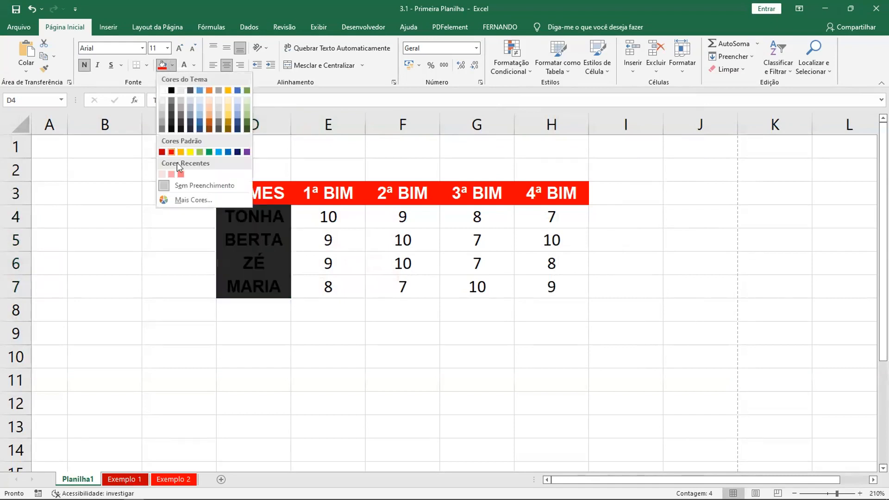
{"action": "left_click", "coordinate": [181, 174]}
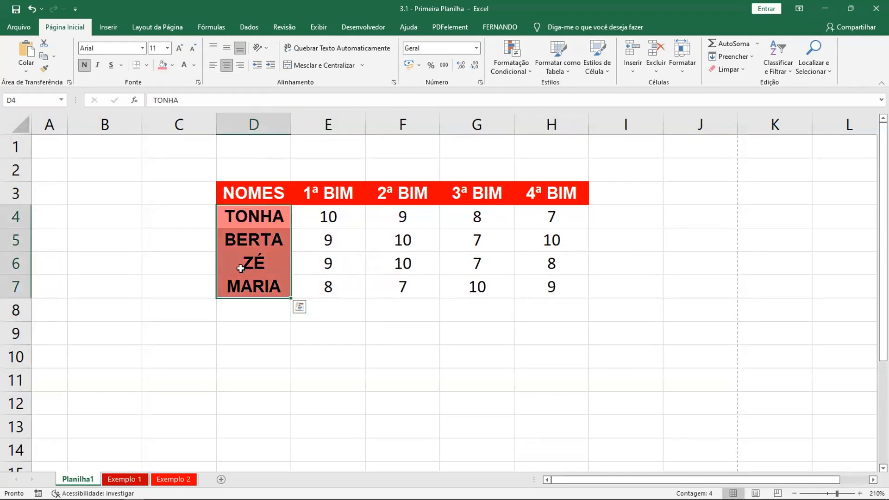
{"action": "left_click", "coordinate": [250, 334]}
Try white and black as the text color for the names in D4:D7
{"action": "left_click_drag", "start_coordinate": [256, 224], "coordinate": [240, 287]}
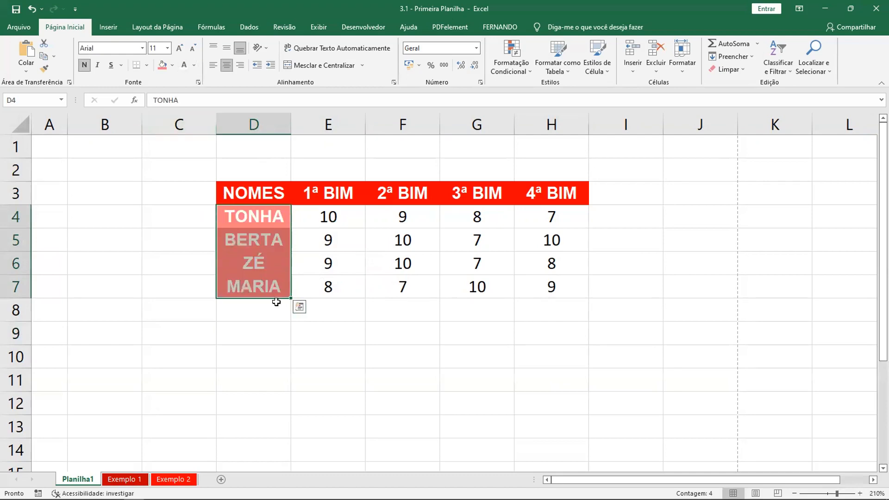
{"action": "left_click", "coordinate": [299, 319]}
{"action": "left_click_drag", "start_coordinate": [265, 218], "coordinate": [264, 288]}
{"action": "left_click", "coordinate": [194, 64]}
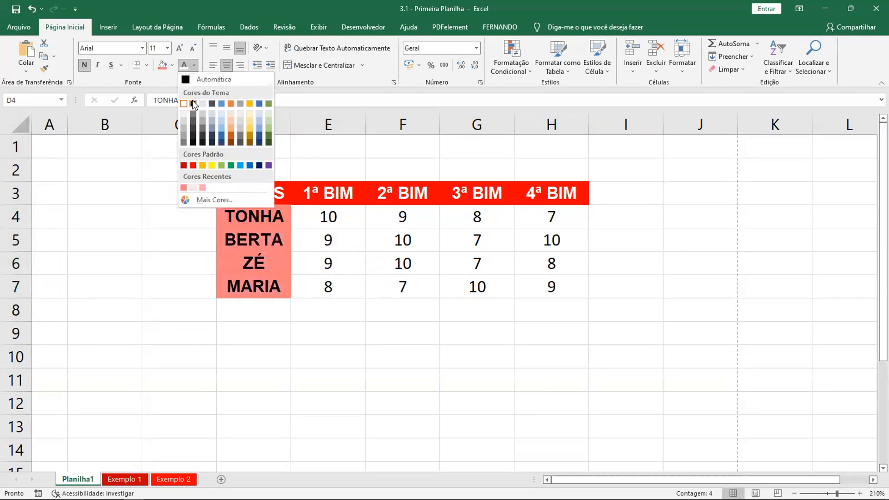
{"action": "left_click", "coordinate": [193, 103]}
{"action": "left_click", "coordinate": [278, 332]}
Set the text color of the names in D4:D7 to white
{"action": "left_click", "coordinate": [271, 218]}
{"action": "left_click_drag", "start_coordinate": [272, 257], "coordinate": [264, 285]}
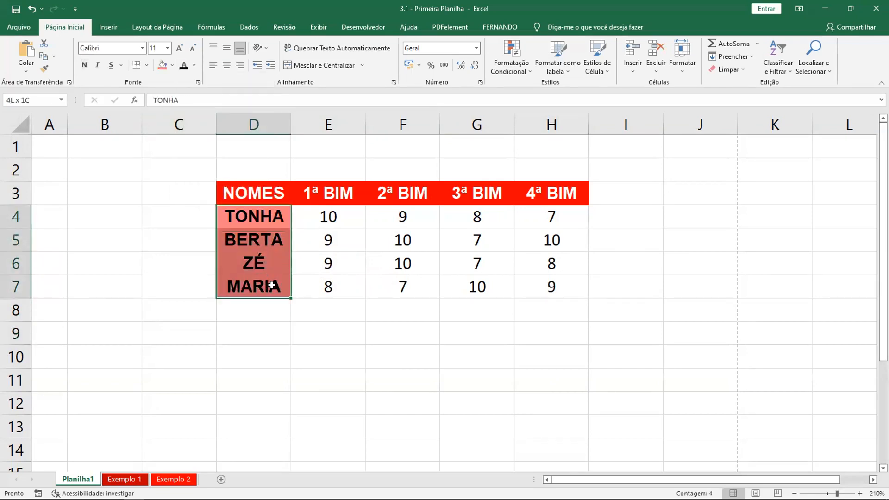
{"action": "left_click", "coordinate": [194, 65]}
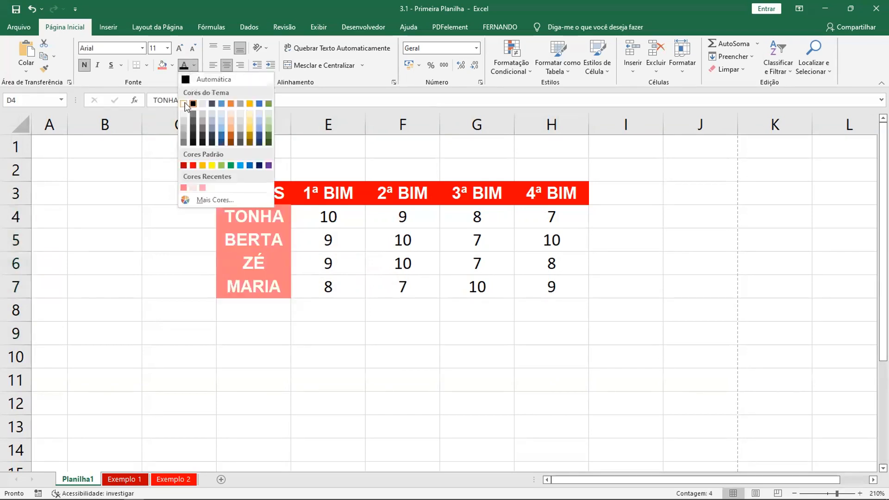
{"action": "left_click", "coordinate": [187, 103]}
{"action": "left_click", "coordinate": [373, 332]}
Fill the grade cells E4:H7 with the lightest pink among the recent colors
{"action": "left_click_drag", "start_coordinate": [313, 219], "coordinate": [546, 287]}
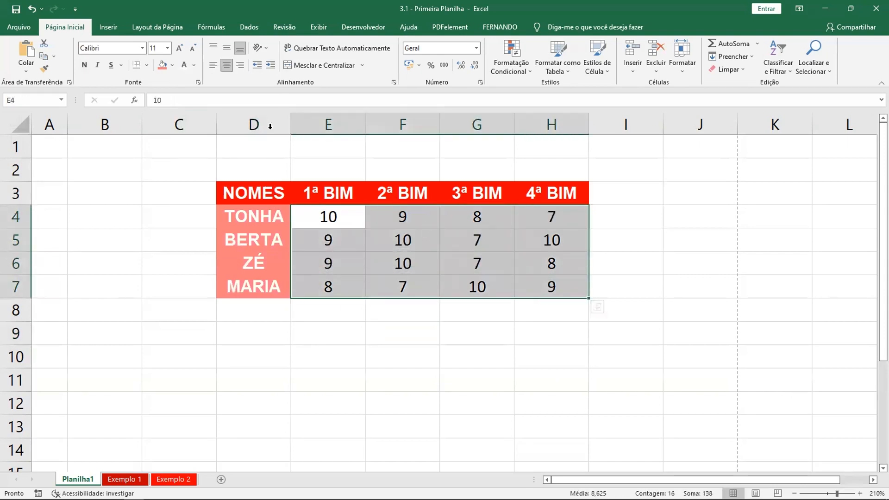
{"action": "left_click", "coordinate": [173, 65]}
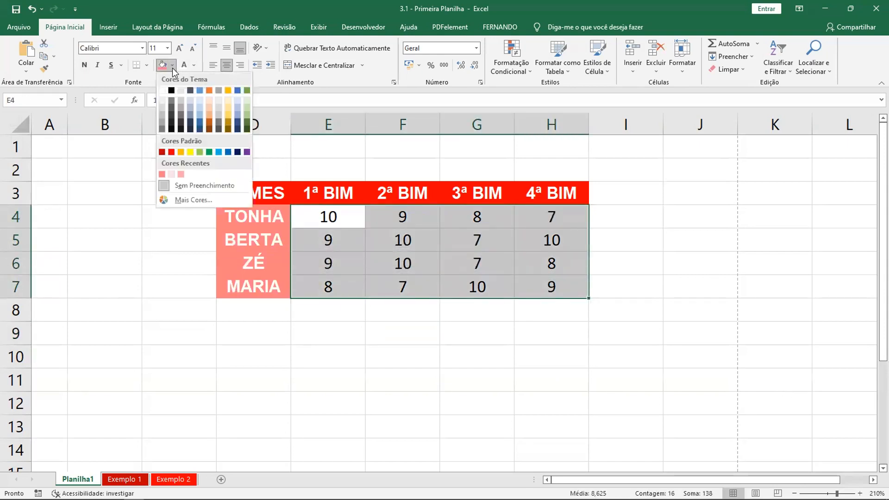
{"action": "left_click", "coordinate": [171, 175]}
{"action": "left_click", "coordinate": [621, 264]}
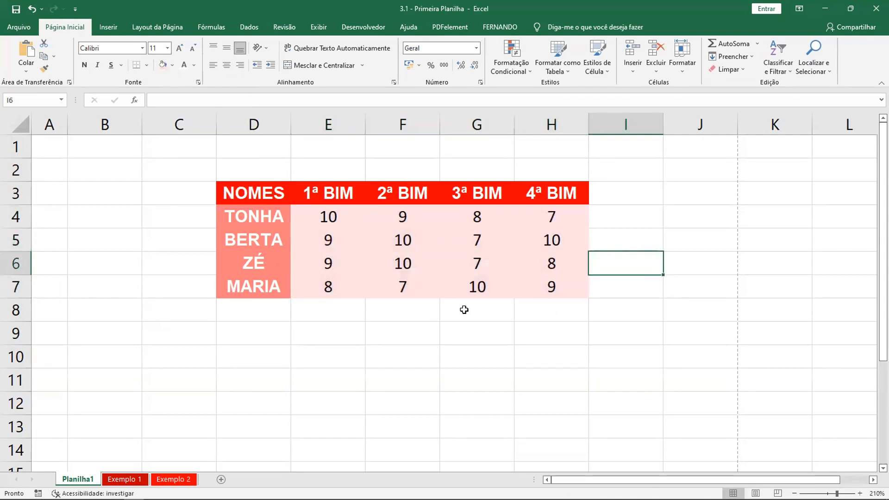
{"action": "left_click", "coordinate": [612, 238]}
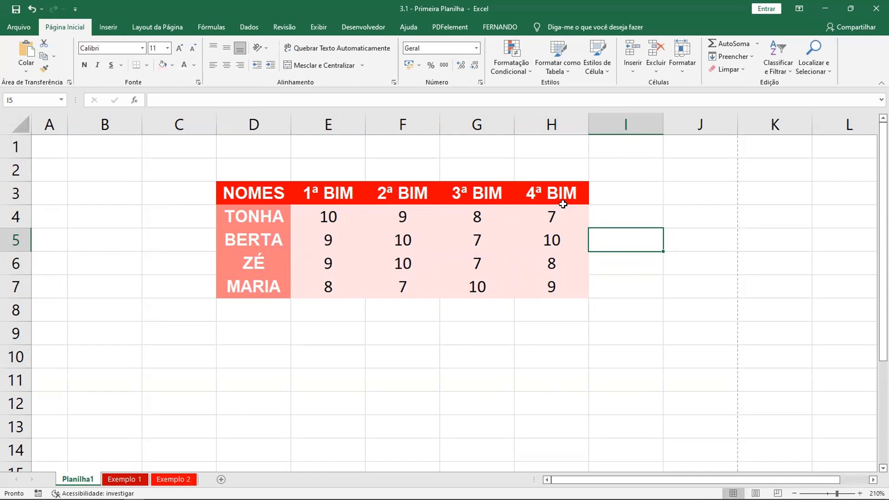
Increase the decimal places of the grades in E4:H7 to two
{"action": "left_click_drag", "start_coordinate": [318, 212], "coordinate": [547, 288]}
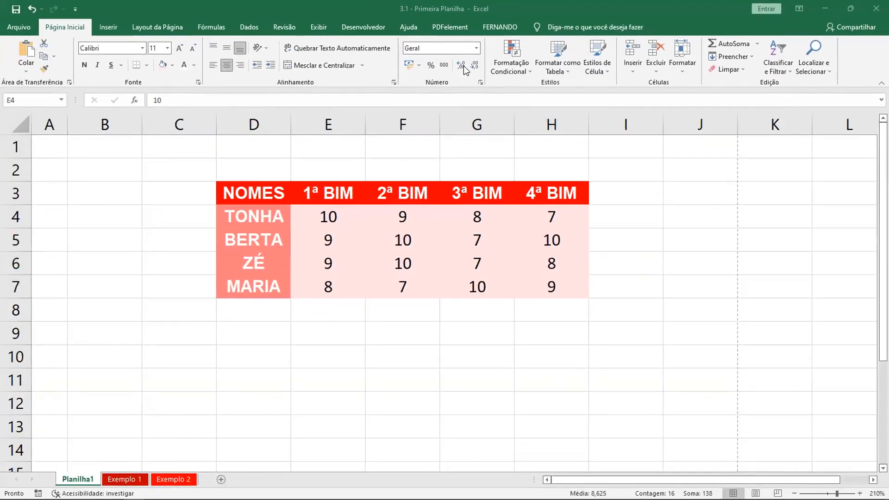
{"action": "left_click", "coordinate": [460, 64]}
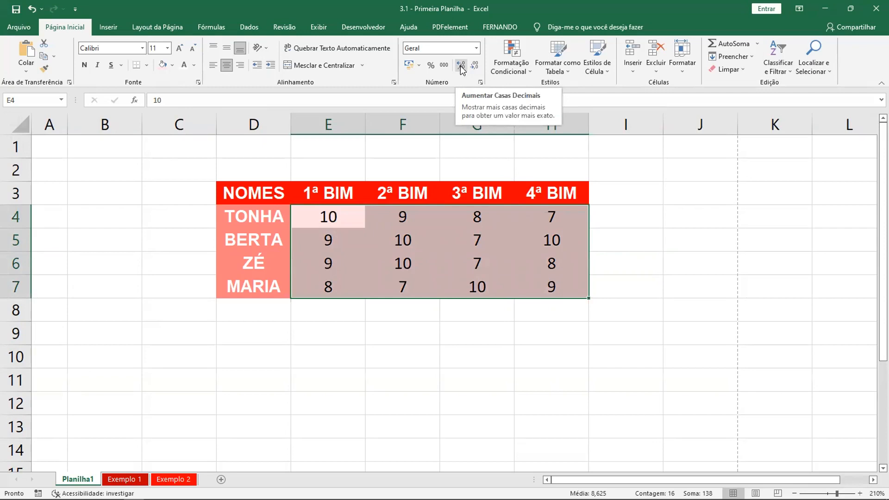
{"action": "left_click", "coordinate": [461, 65]}
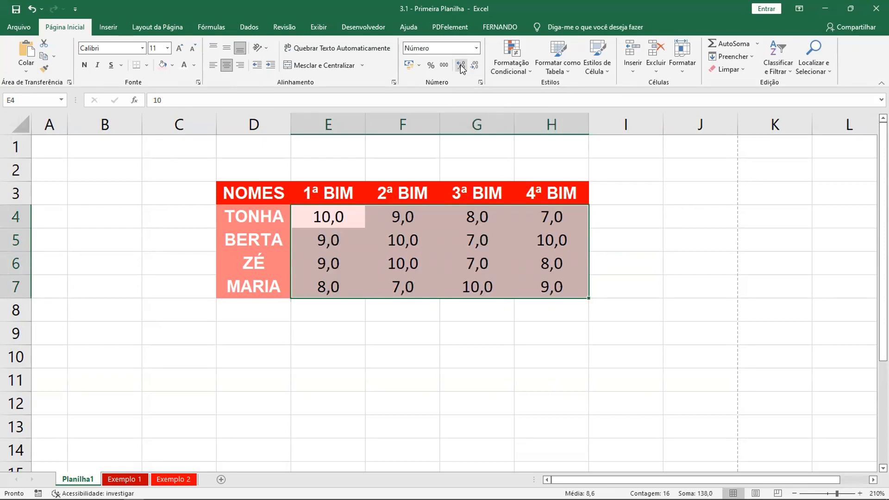
{"action": "left_click", "coordinate": [460, 65]}
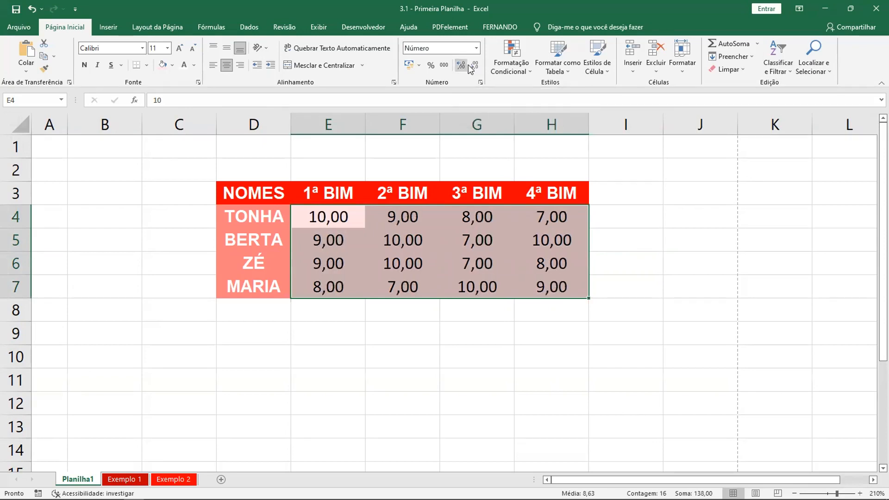
Reduce the decimal places of the grades in E4:H7 to one
{"action": "left_click", "coordinate": [474, 66]}
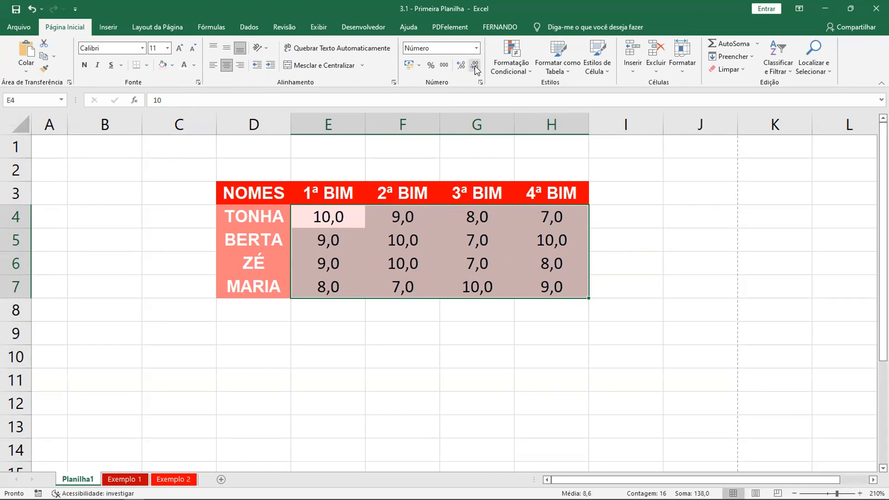
{"action": "key", "text": "ctrl+q"}
{"action": "left_click", "coordinate": [474, 66]}
{"action": "left_click", "coordinate": [459, 65]}
{"action": "left_click", "coordinate": [605, 233]}
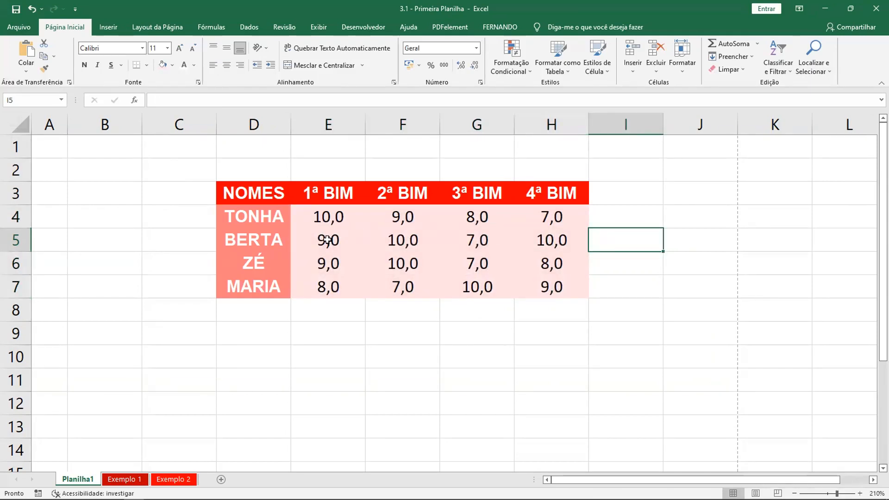
{"action": "left_click_drag", "start_coordinate": [328, 216], "coordinate": [532, 286]}
{"action": "left_click", "coordinate": [639, 238]}
{"action": "left_click", "coordinate": [666, 202]}
Copy the round A logo from the Exemplo 1 sheet and paste it at D1 on Planilha1
{"action": "left_click", "coordinate": [114, 477]}
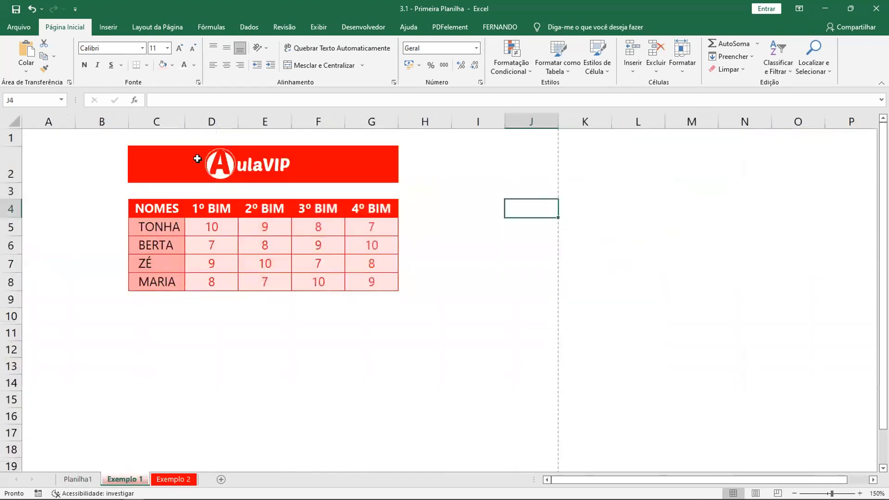
{"action": "left_click", "coordinate": [219, 163]}
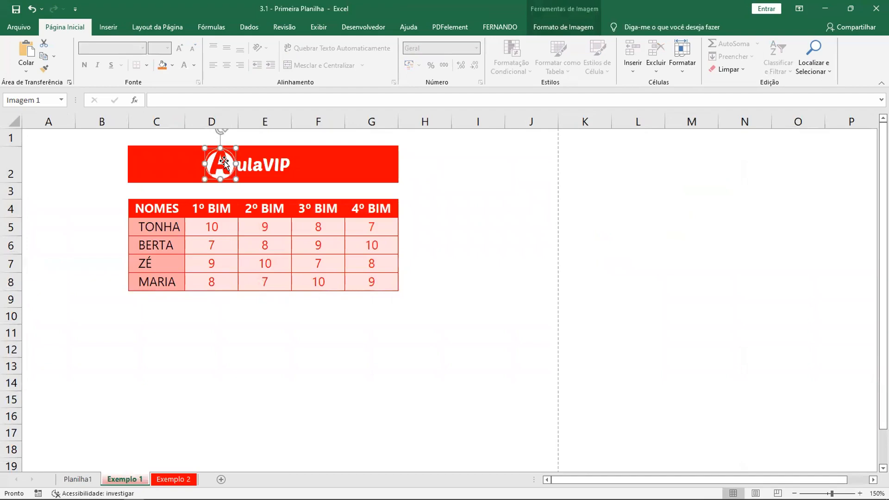
{"action": "left_click", "coordinate": [78, 479]}
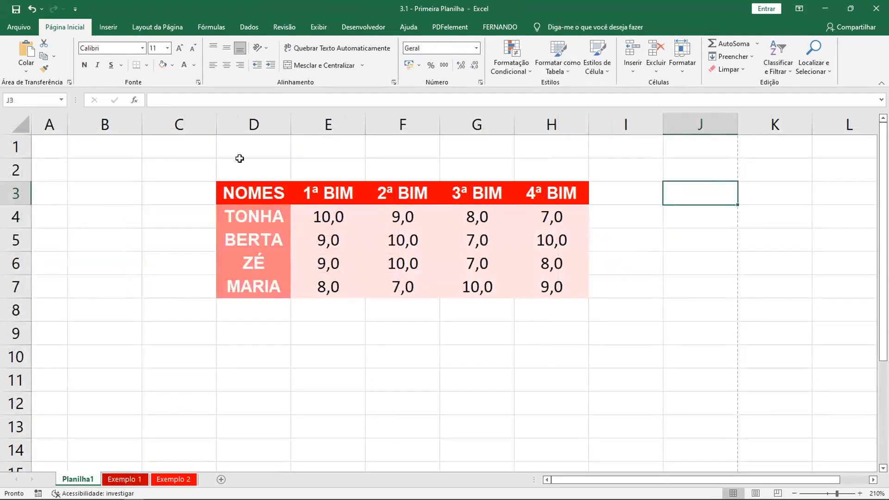
{"action": "left_click", "coordinate": [238, 156]}
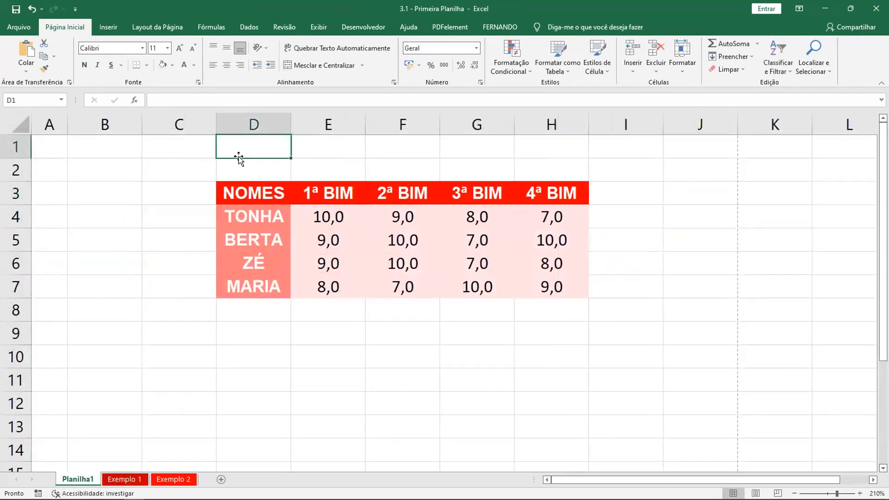
{"action": "key", "text": "ctrl+v"}
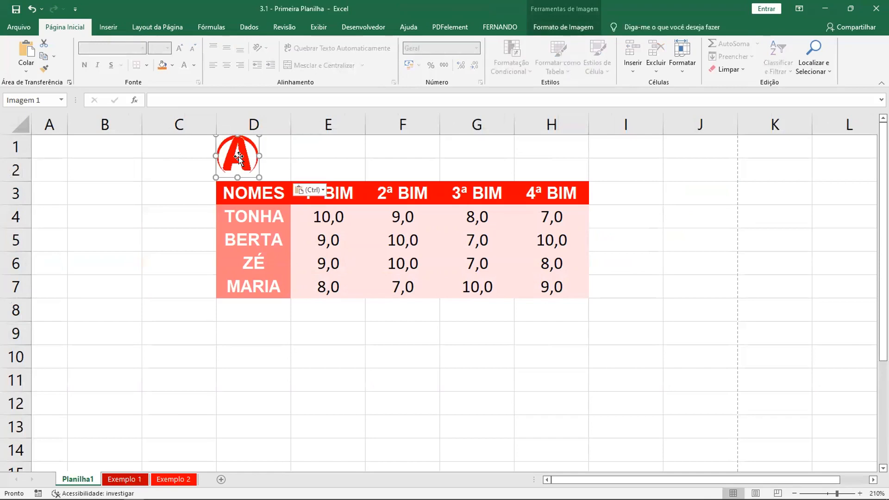
{"action": "left_click", "coordinate": [650, 200]}
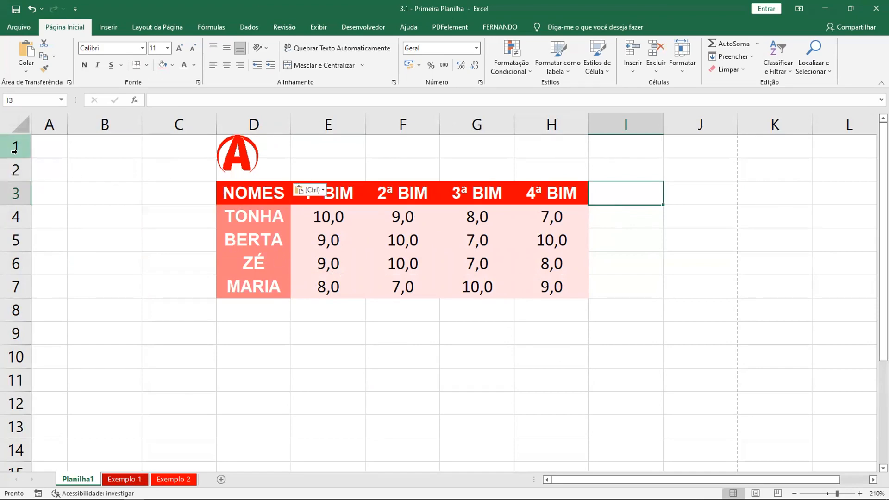
Increase the height of row 1 and move the logo into column C beside the table
{"action": "mouse_move", "coordinate": [17, 159]}
{"action": "left_mouse_down"}
{"action": "mouse_move", "coordinate": [17, 184]}
{"action": "mouse_move", "coordinate": [17, 169]}
{"action": "left_mouse_up"}
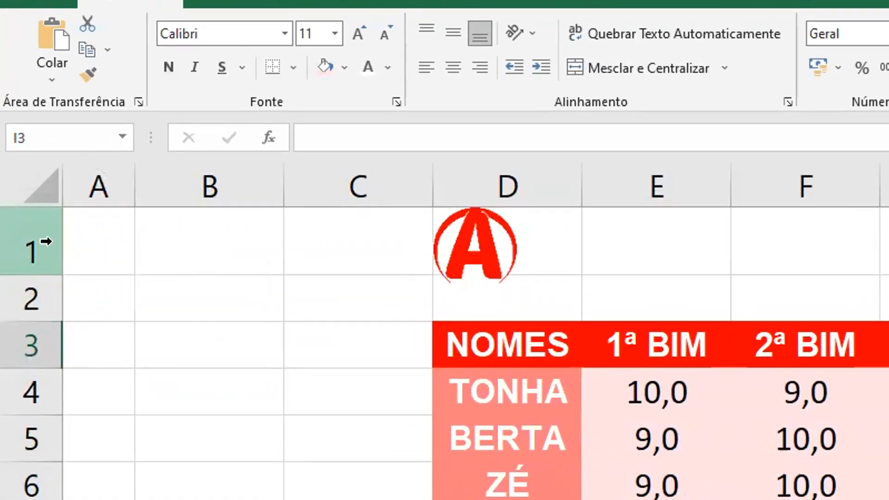
{"action": "left_click_drag", "start_coordinate": [36, 277], "coordinate": [33, 308]}
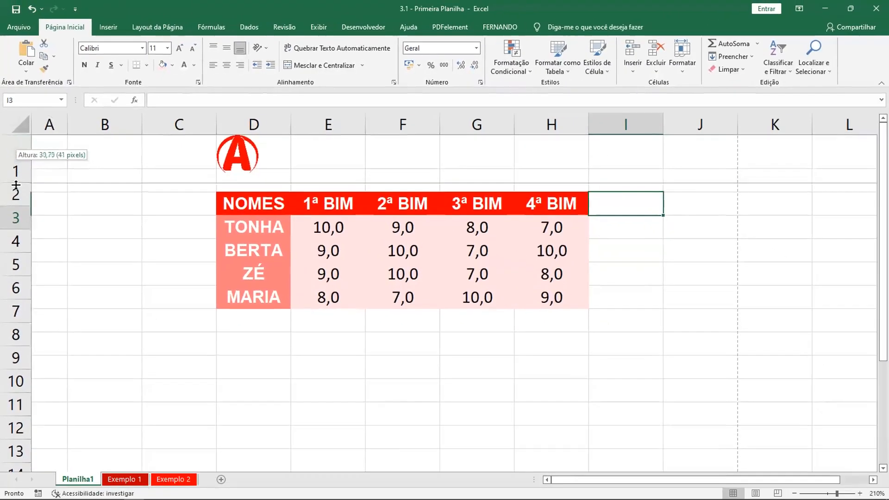
{"action": "left_click_drag", "start_coordinate": [16, 186], "coordinate": [16, 193]}
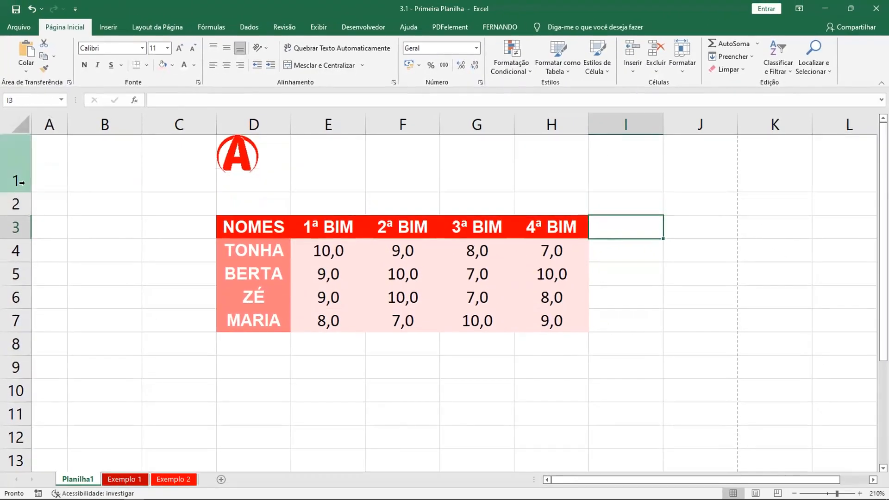
{"action": "left_click", "coordinate": [23, 165]}
{"action": "left_click_drag", "start_coordinate": [242, 160], "coordinate": [169, 236]}
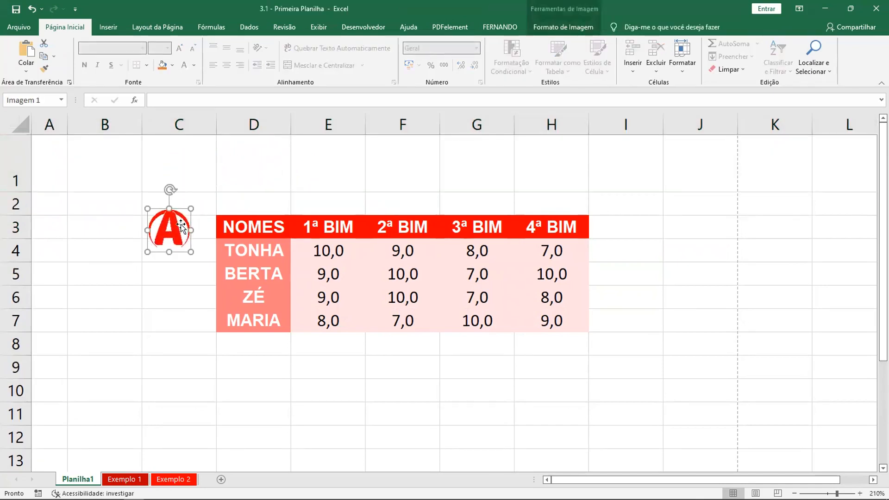
Merge and center cells E1:H1 above the grades table
{"action": "left_click_drag", "start_coordinate": [249, 161], "coordinate": [547, 182]}
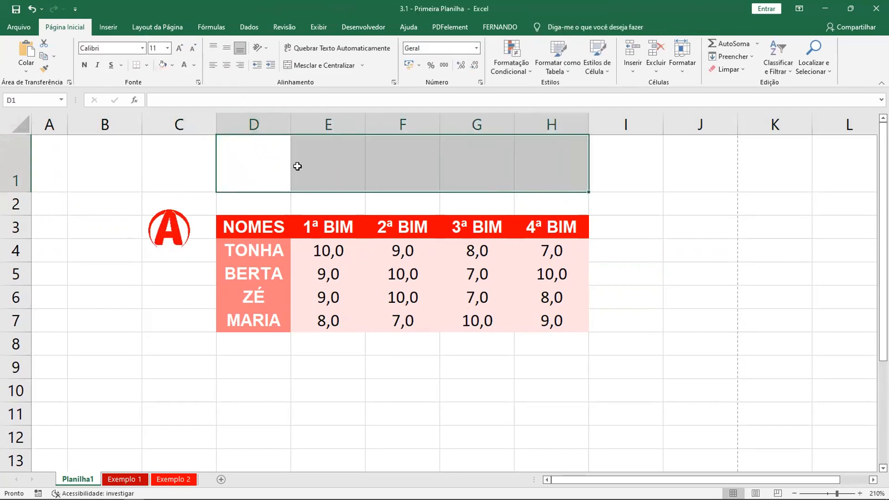
{"action": "left_click", "coordinate": [294, 165]}
{"action": "left_click_drag", "start_coordinate": [317, 169], "coordinate": [546, 173]}
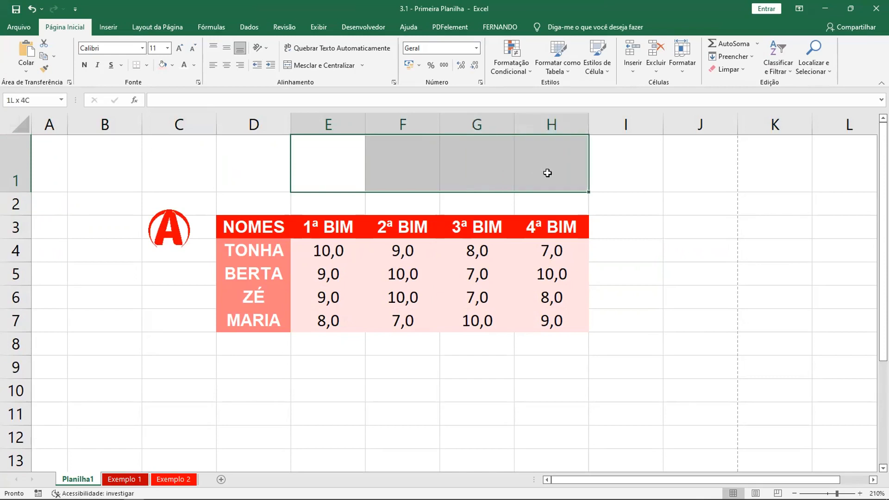
{"action": "left_click", "coordinate": [311, 65]}
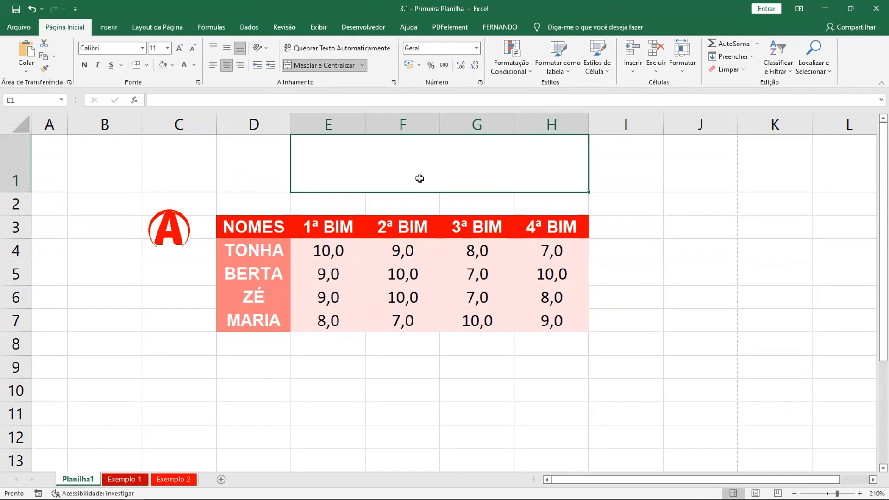
Enter ULA in the merged title cell and compare it with the banner on Exemplo 1
{"action": "type", "text": "AU"}
{"action": "key", "text": "BackSpace"}
{"action": "key", "text": "BackSpace"}
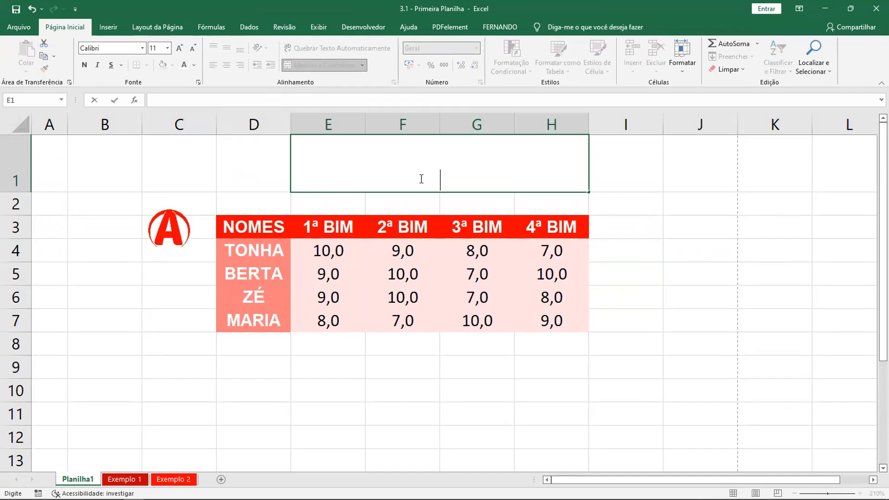
{"action": "type", "text": "UL"}
{"action": "key", "text": "BackSpace"}
{"action": "type", "text": "LA"}
{"action": "left_click", "coordinate": [266, 401]}
{"action": "left_click", "coordinate": [125, 479]}
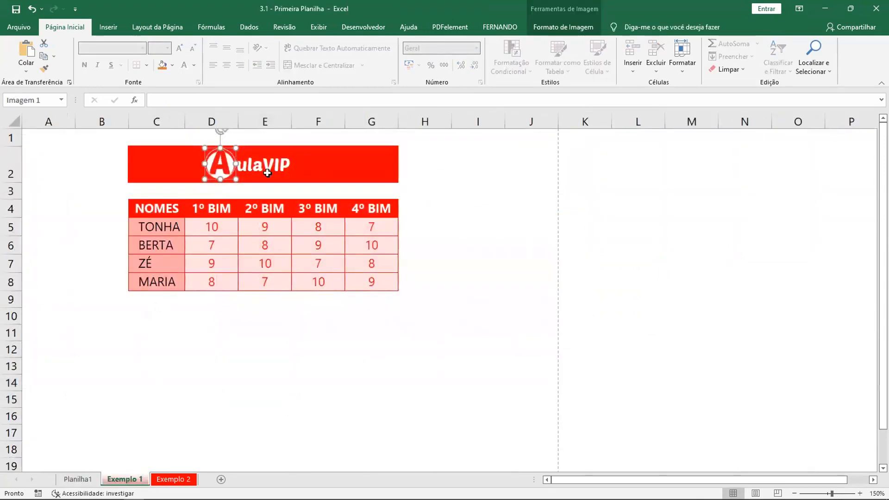
{"action": "left_click", "coordinate": [78, 480]}
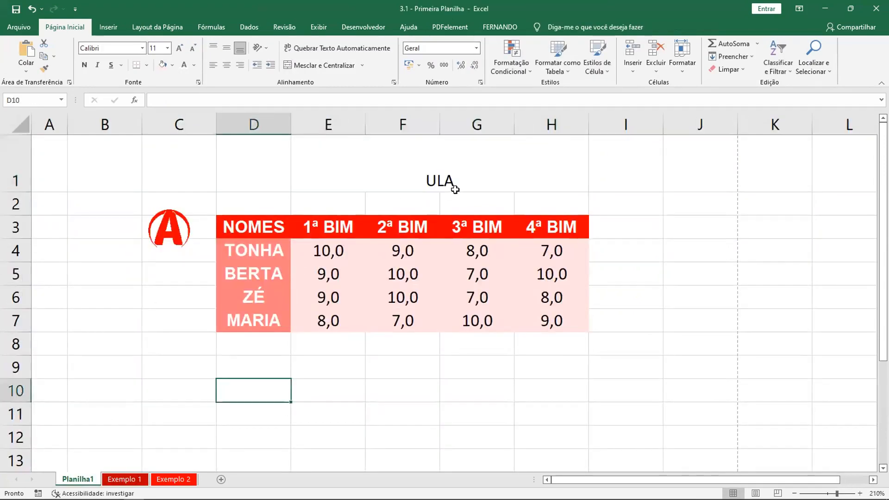
Replace the text of the merged title cell E1 with "ulaVIP"
{"action": "left_click", "coordinate": [470, 190]}
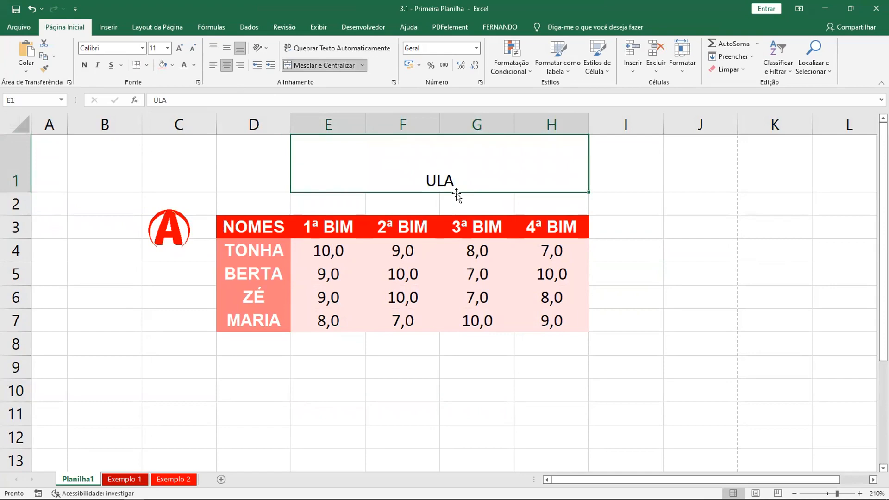
{"action": "key", "text": "BackSpace"}
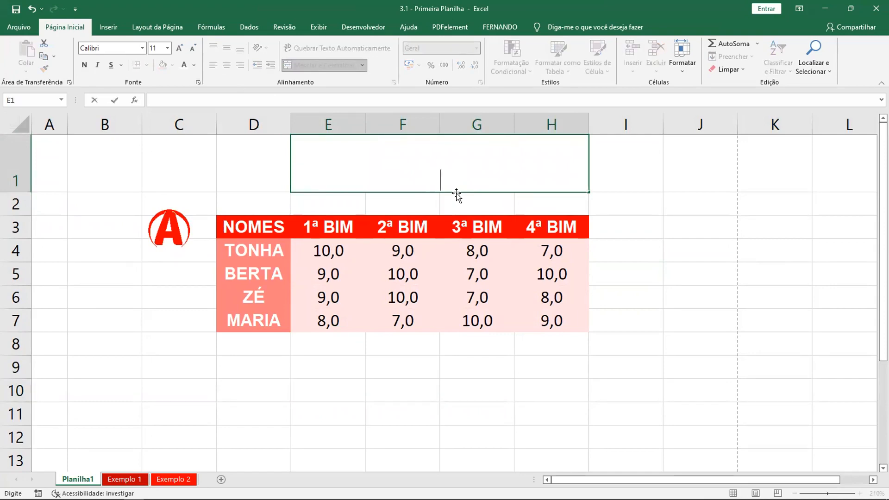
{"action": "type", "text": "ul"}
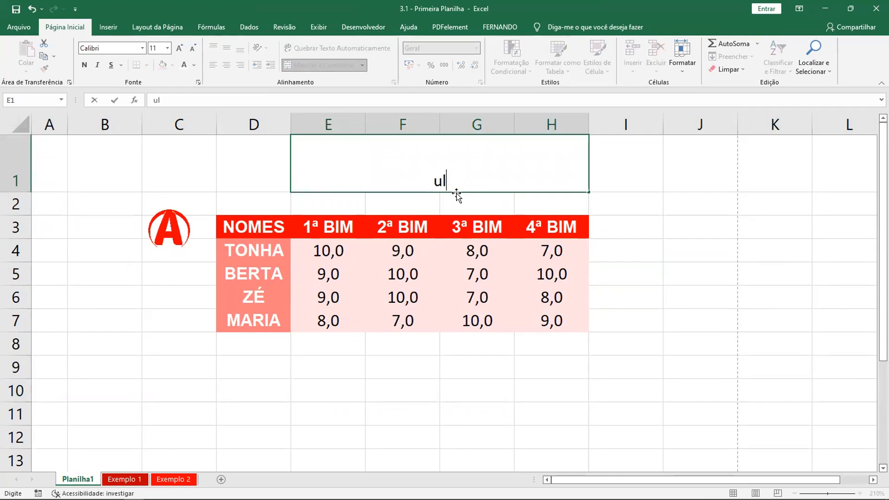
{"action": "type", "text": "aVIP"}
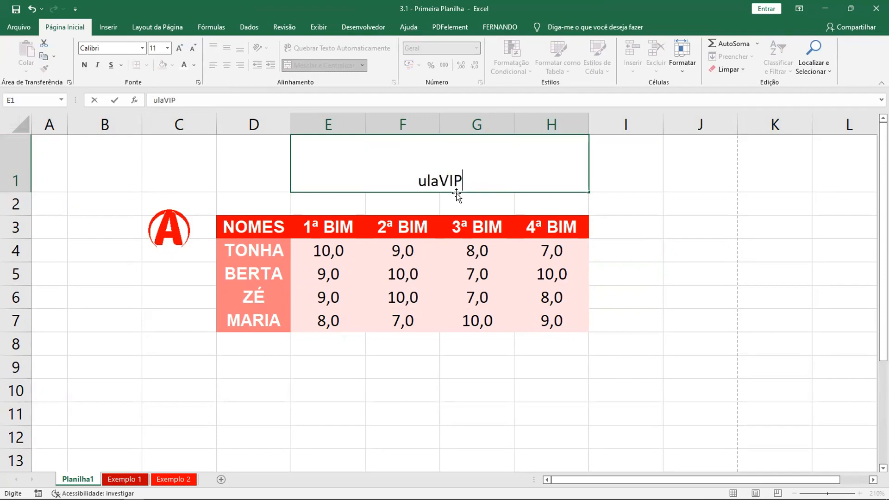
{"action": "left_click", "coordinate": [596, 187]}
Fill the merged title cell E1:H1 with the standard red and make its text white
{"action": "left_click", "coordinate": [452, 187]}
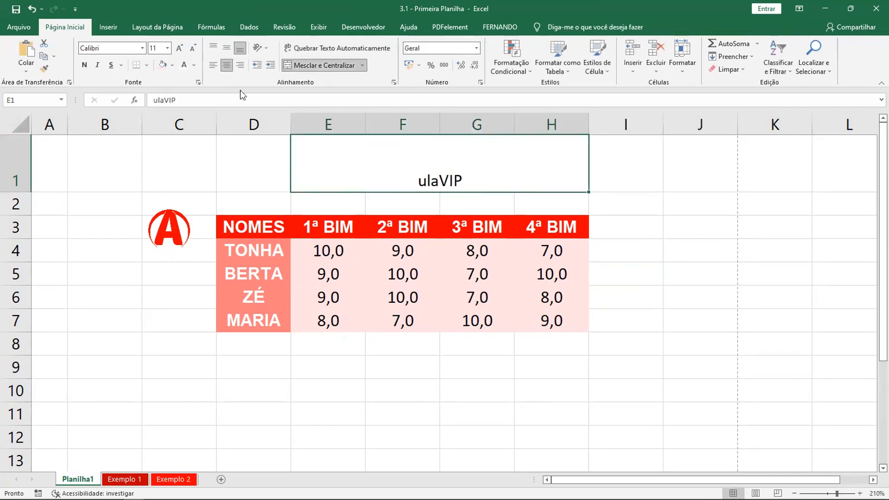
{"action": "left_click", "coordinate": [172, 65]}
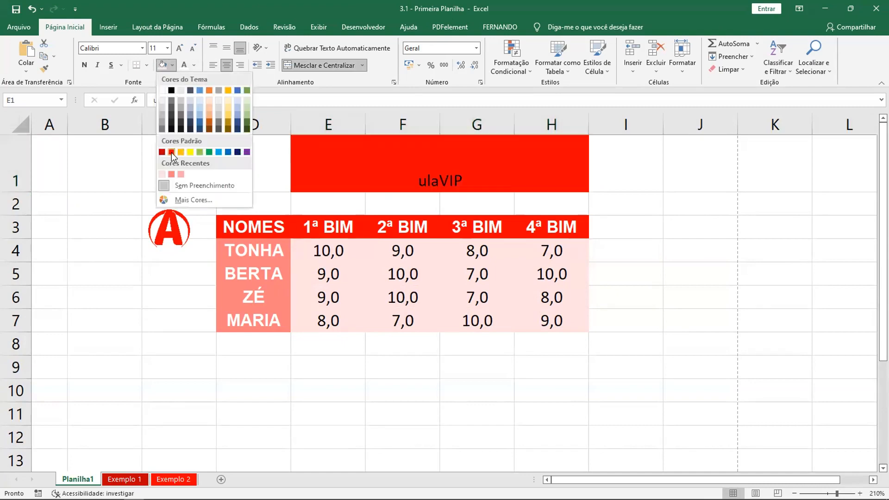
{"action": "left_click", "coordinate": [171, 152]}
{"action": "left_click", "coordinate": [185, 68]}
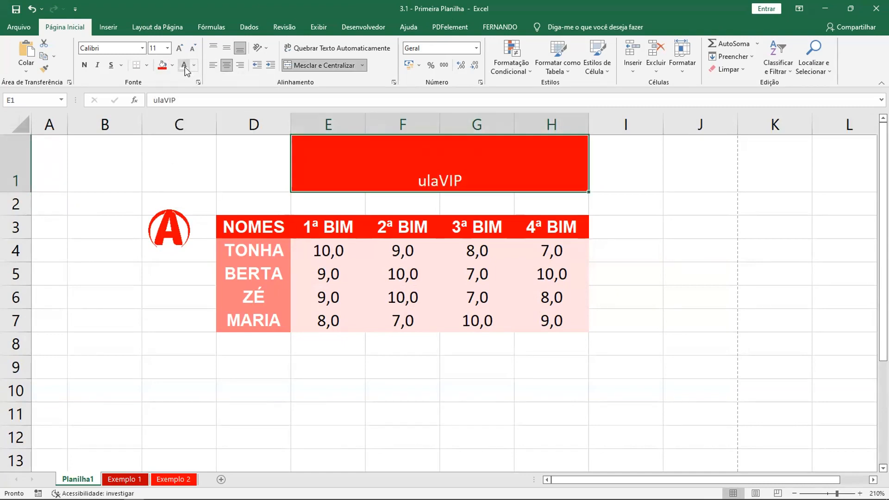
Set the font size of the ulaVIP title to 24
{"action": "left_click", "coordinate": [178, 48]}
{"action": "left_click", "coordinate": [179, 48]}
{"action": "left_click", "coordinate": [178, 49]}
{"action": "left_click", "coordinate": [179, 48]}
{"action": "left_click", "coordinate": [178, 49]}
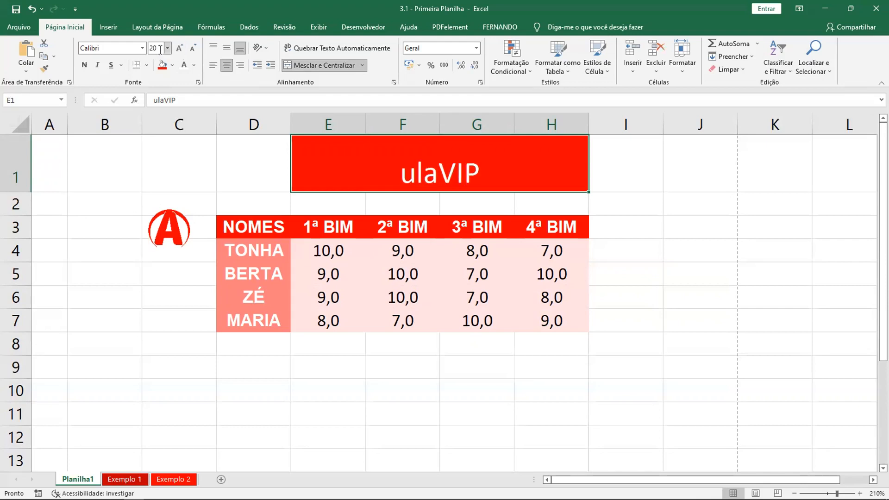
{"action": "left_click", "coordinate": [167, 48]}
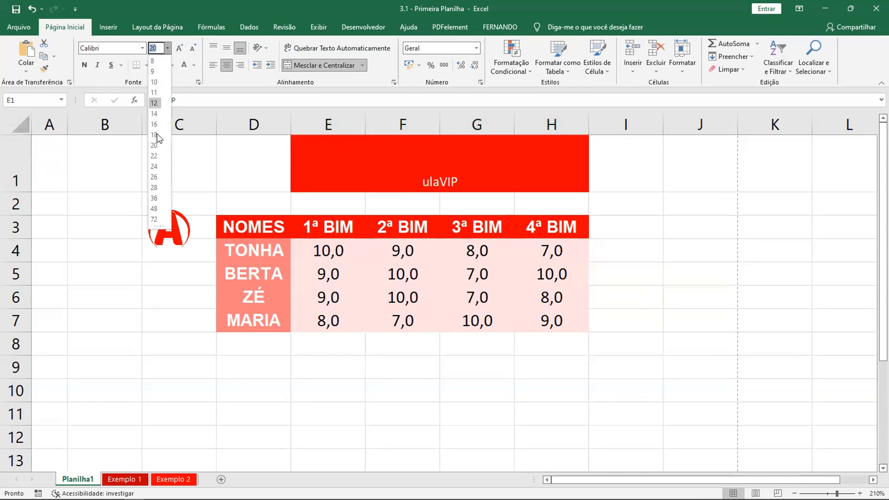
{"action": "left_click", "coordinate": [155, 167]}
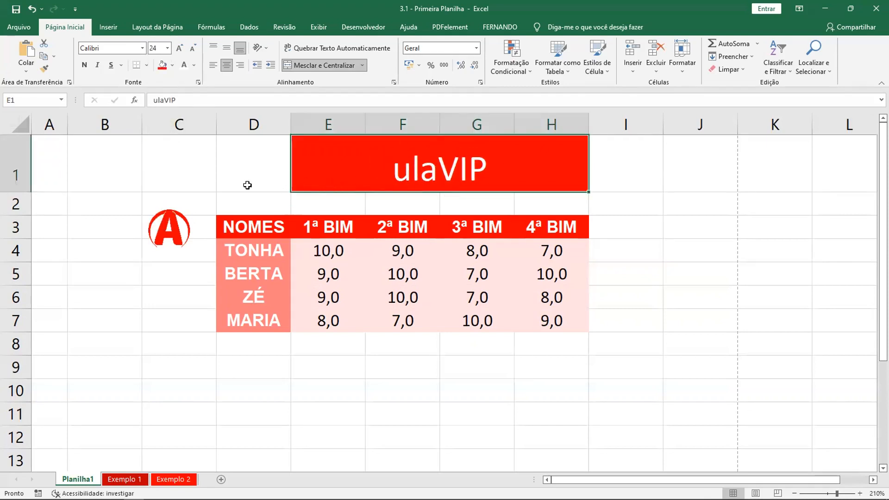
{"action": "left_click", "coordinate": [640, 188]}
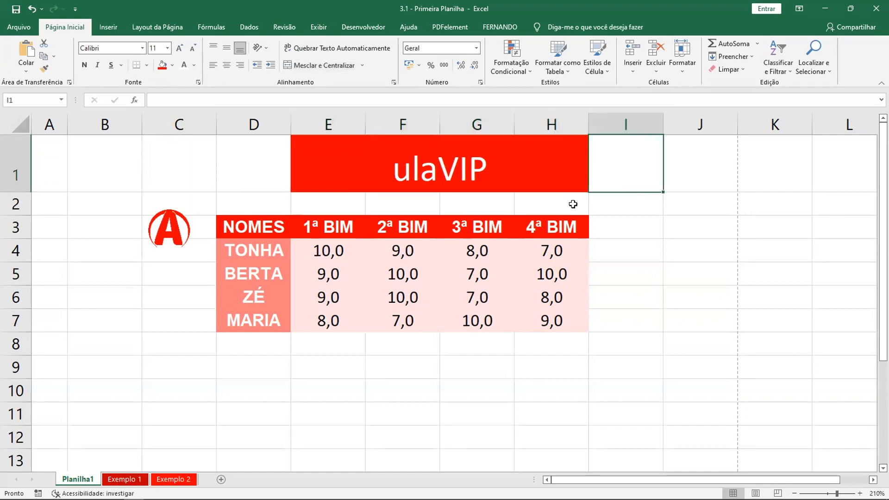
Extend the merged, centered title across D1:H1 and place the A logo directly in front of ulaVIP
{"action": "left_click", "coordinate": [327, 181]}
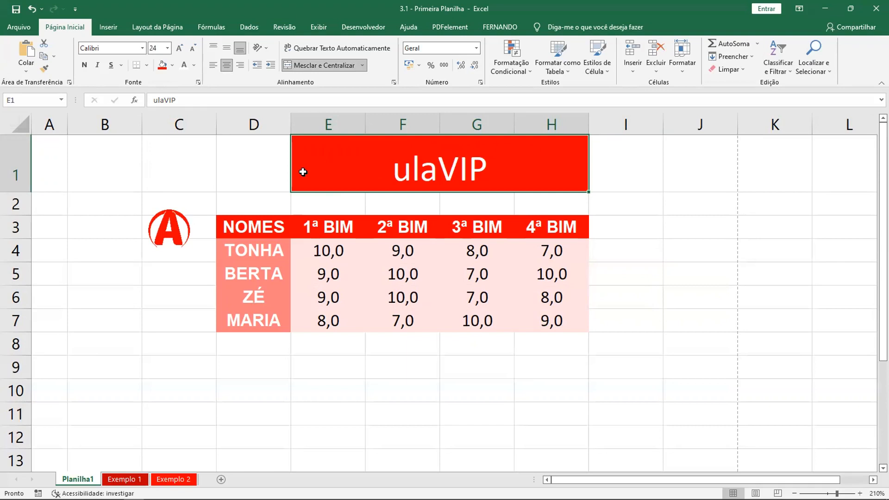
{"action": "left_click_drag", "start_coordinate": [302, 173], "coordinate": [240, 167]}
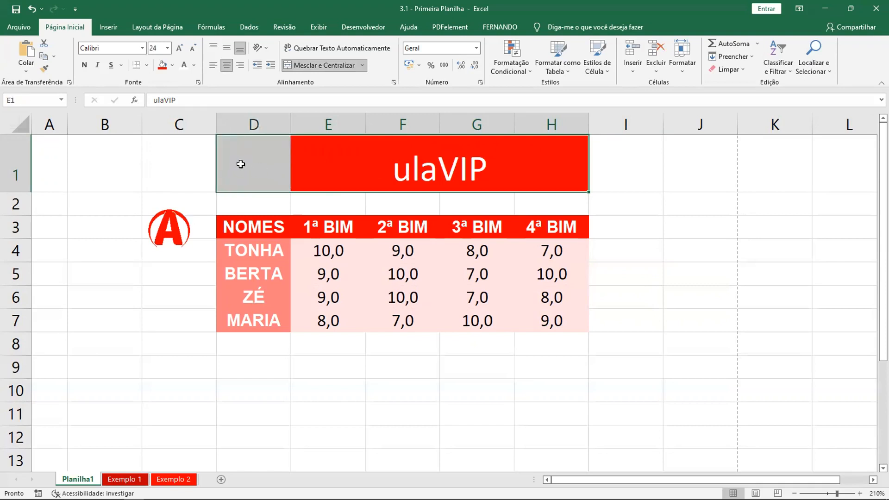
{"action": "left_click", "coordinate": [304, 64]}
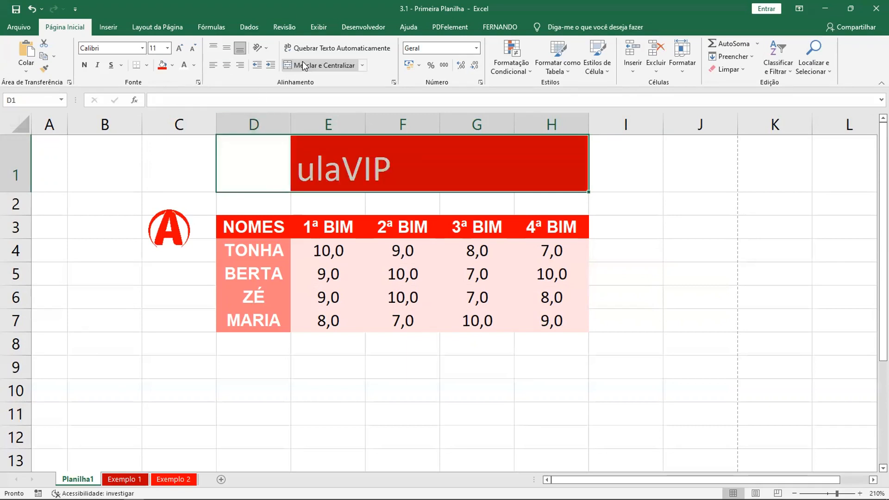
{"action": "left_click", "coordinate": [303, 65]}
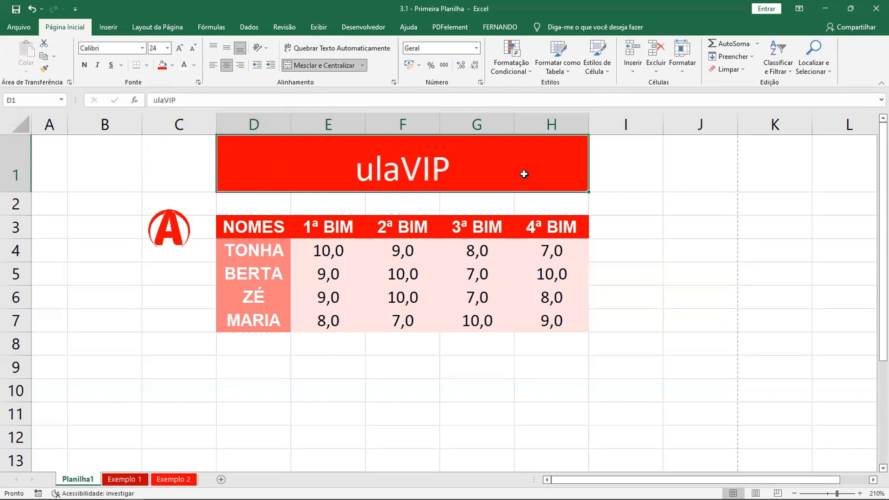
{"action": "left_click", "coordinate": [641, 188]}
{"action": "left_click_drag", "start_coordinate": [171, 239], "coordinate": [335, 166]}
{"action": "left_click", "coordinate": [620, 194]}
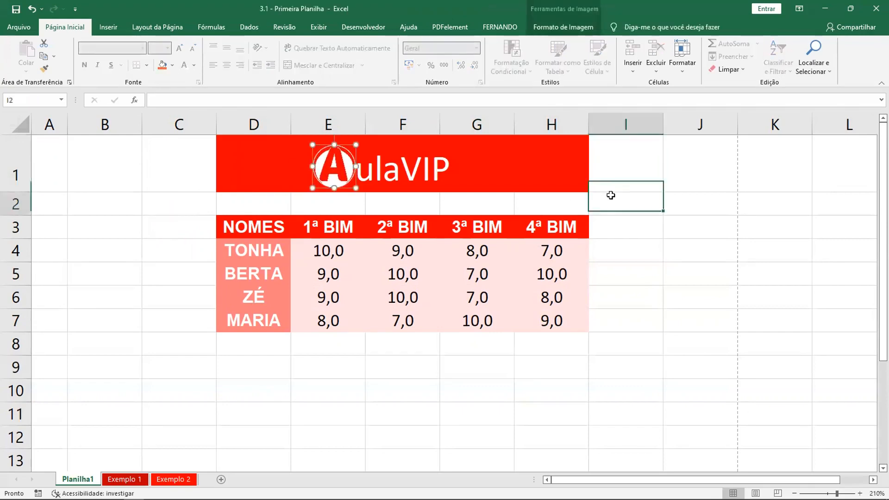
Indent the ulaVIP text toward the middle of the banner and shift the logo right up against it
{"action": "left_click", "coordinate": [376, 181]}
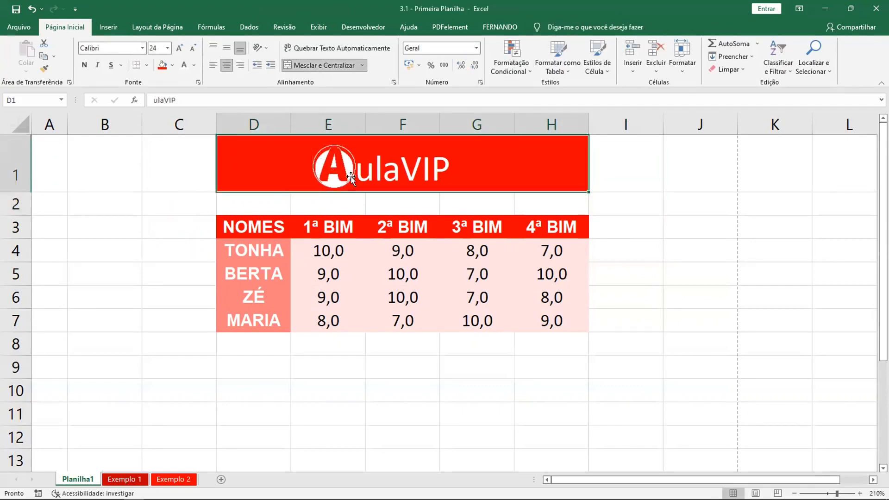
{"action": "left_click", "coordinate": [273, 66]}
{"action": "left_click", "coordinate": [259, 66]}
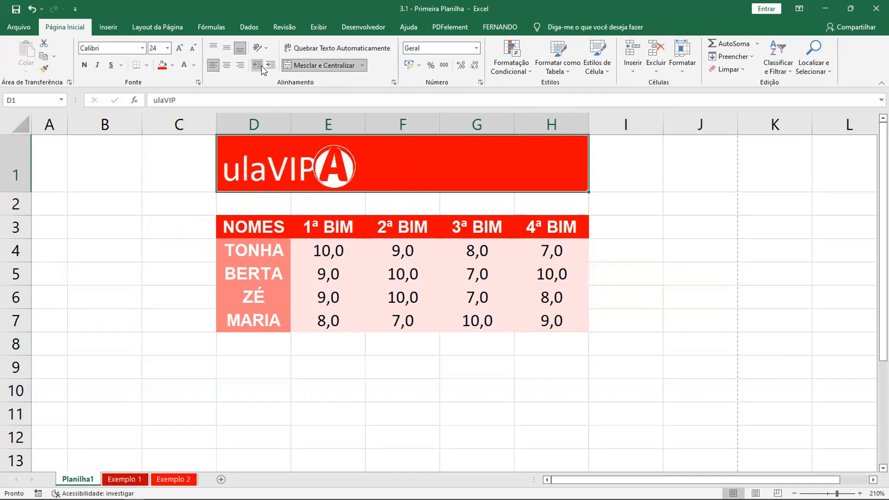
{"action": "left_click", "coordinate": [271, 66]}
{"action": "left_click", "coordinate": [271, 65]}
{"action": "left_click", "coordinate": [271, 65]}
{"action": "left_click", "coordinate": [270, 66]}
{"action": "left_click", "coordinate": [270, 66]}
{"action": "left_click", "coordinate": [270, 65]}
{"action": "left_click", "coordinate": [271, 65]}
{"action": "left_click", "coordinate": [270, 66]}
{"action": "left_click", "coordinate": [270, 66]}
{"action": "left_click", "coordinate": [271, 66]}
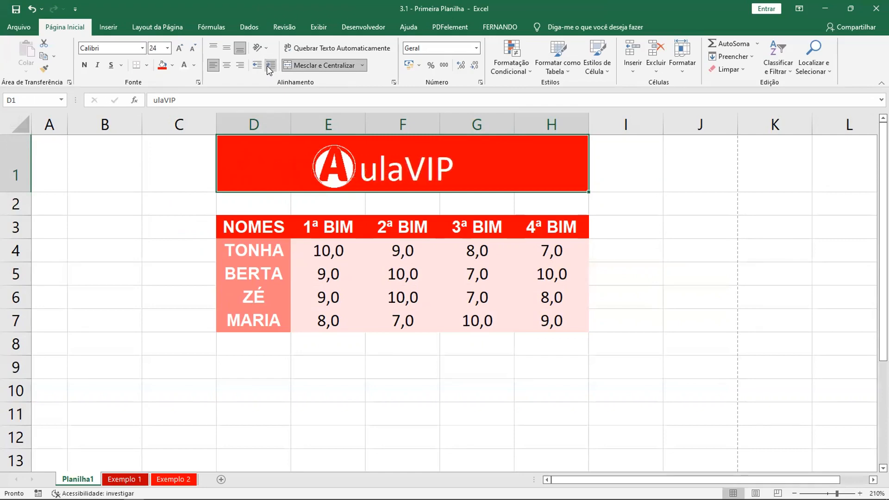
{"action": "left_click", "coordinate": [271, 65]}
{"action": "left_click_drag", "start_coordinate": [340, 175], "coordinate": [354, 175]}
{"action": "left_click", "coordinate": [645, 223]}
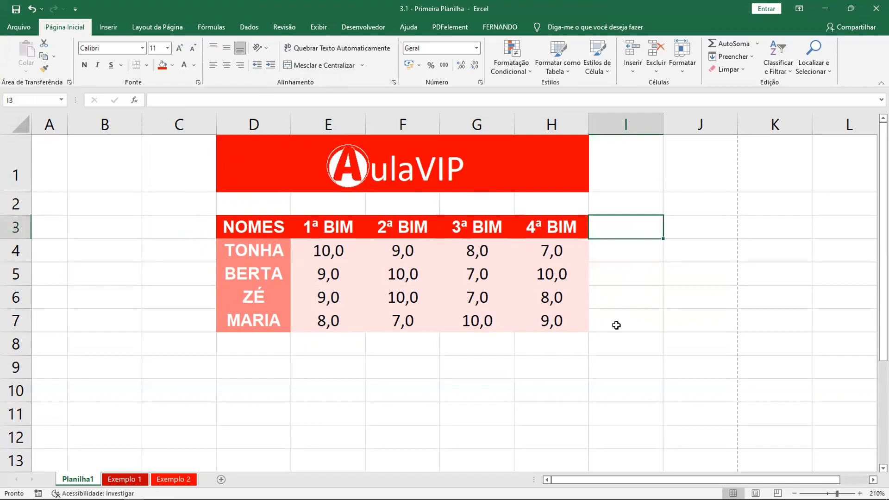
Check the page in the print preview and return to the worksheet
{"action": "key", "text": "ctrl+p"}
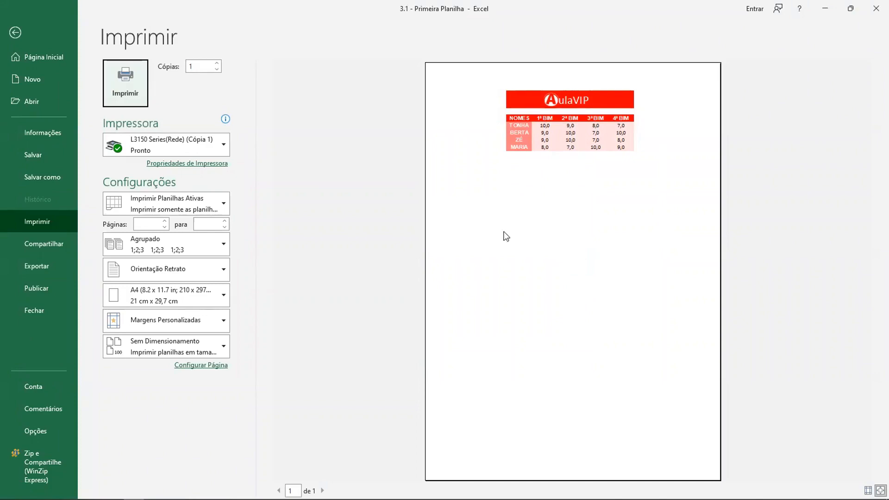
{"action": "left_click", "coordinate": [11, 34]}
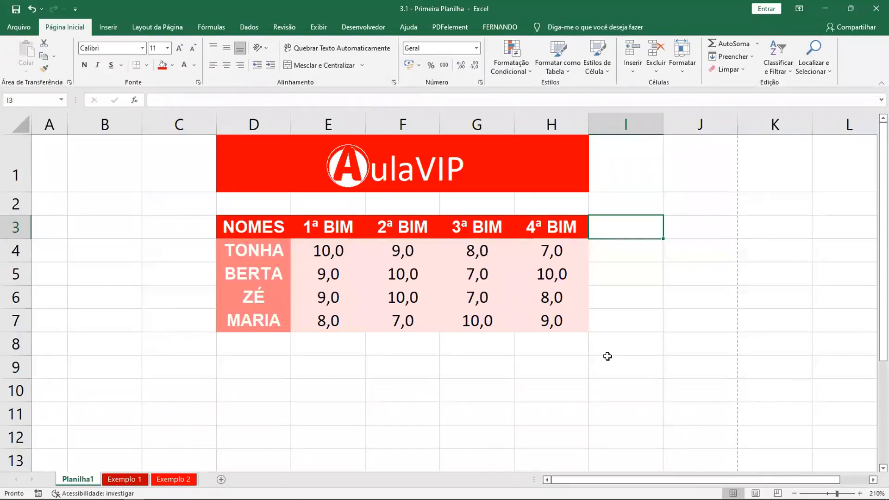